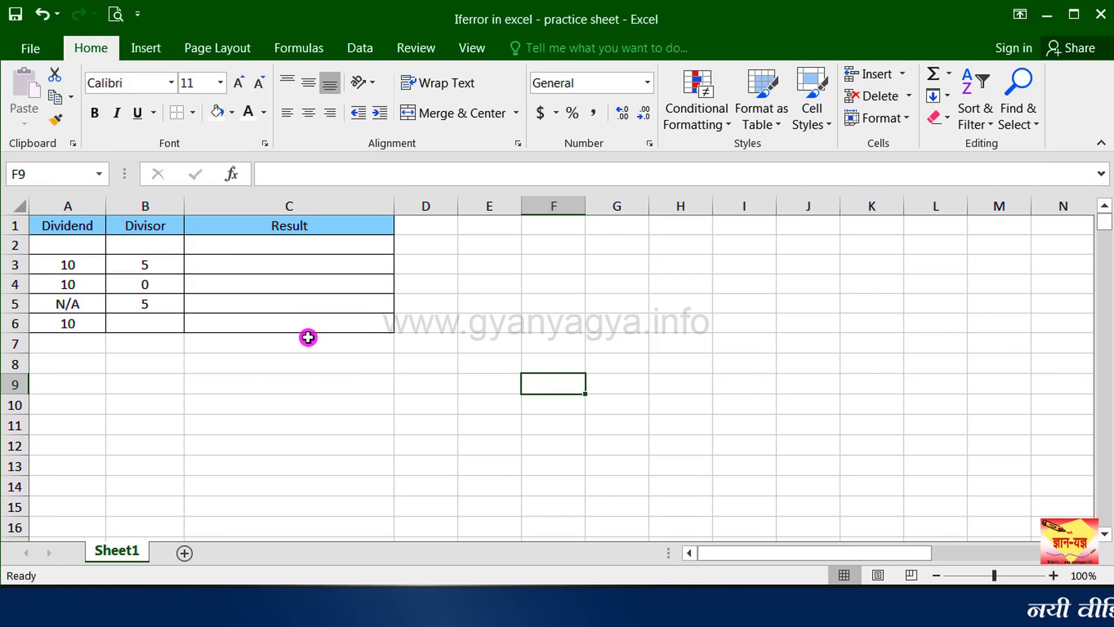
Enter the formula =A3/B3 in C3 to divide the first dividend by its divisor
click(251, 263)
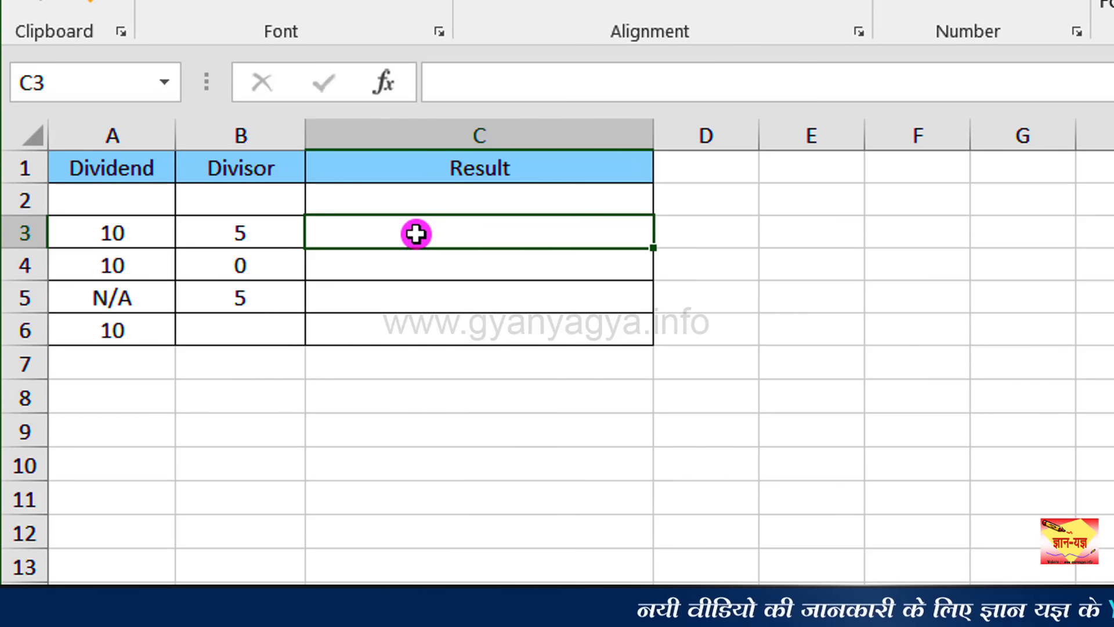
text(=)
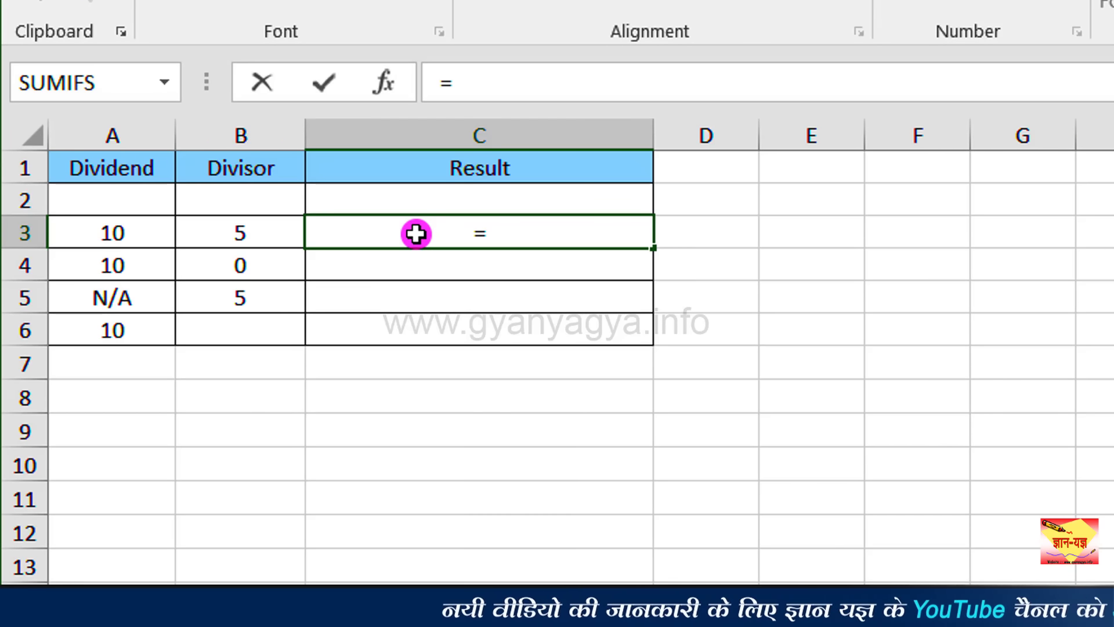
click(127, 235)
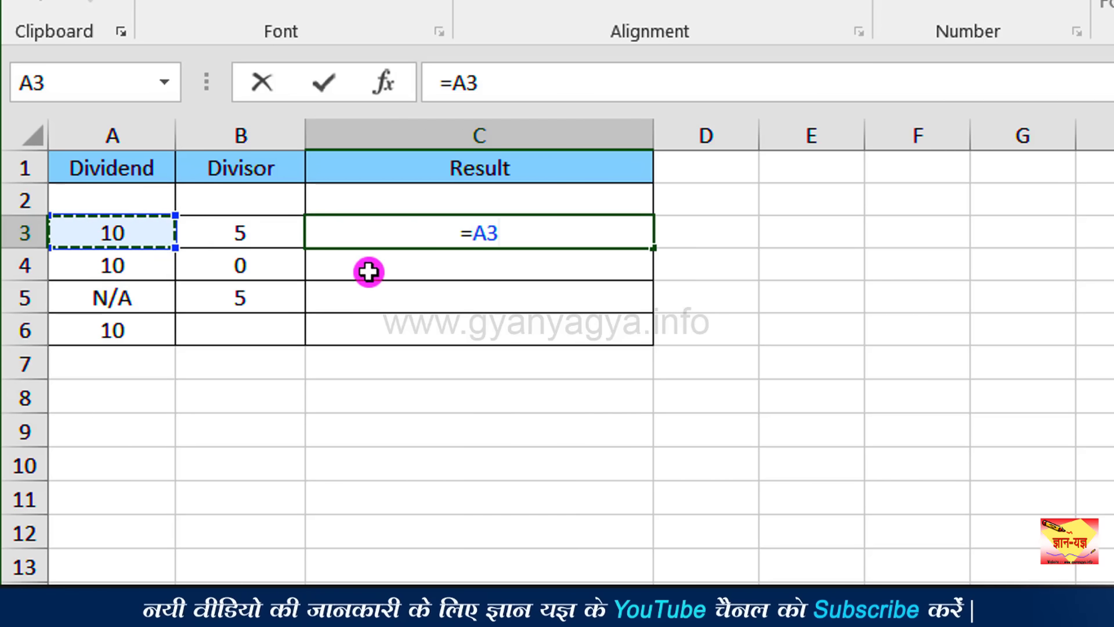
click(500, 236)
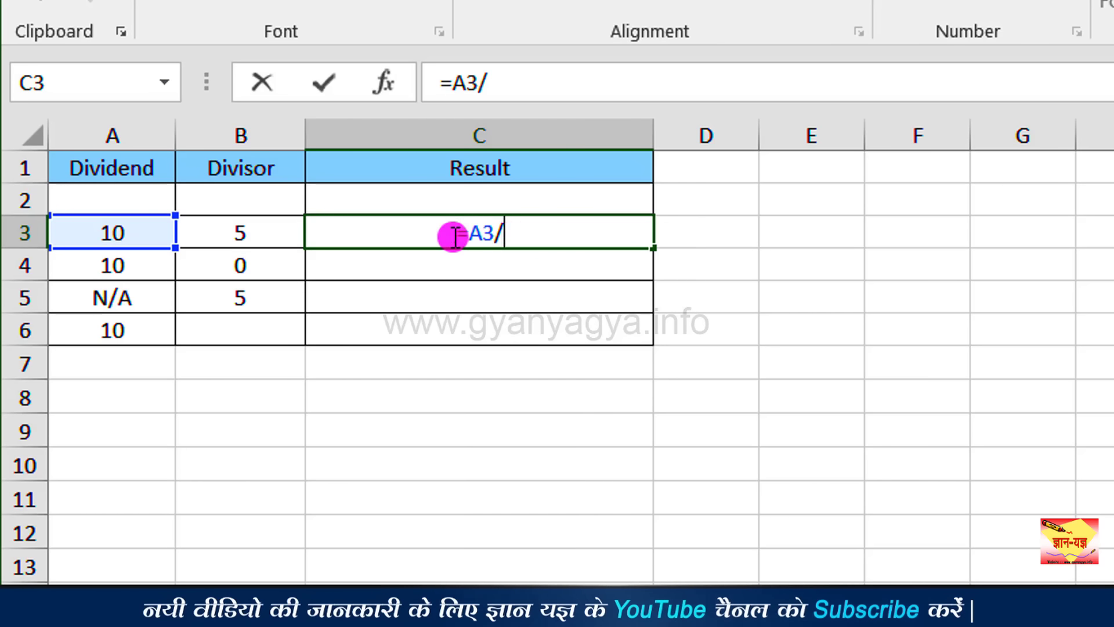
click(282, 226)
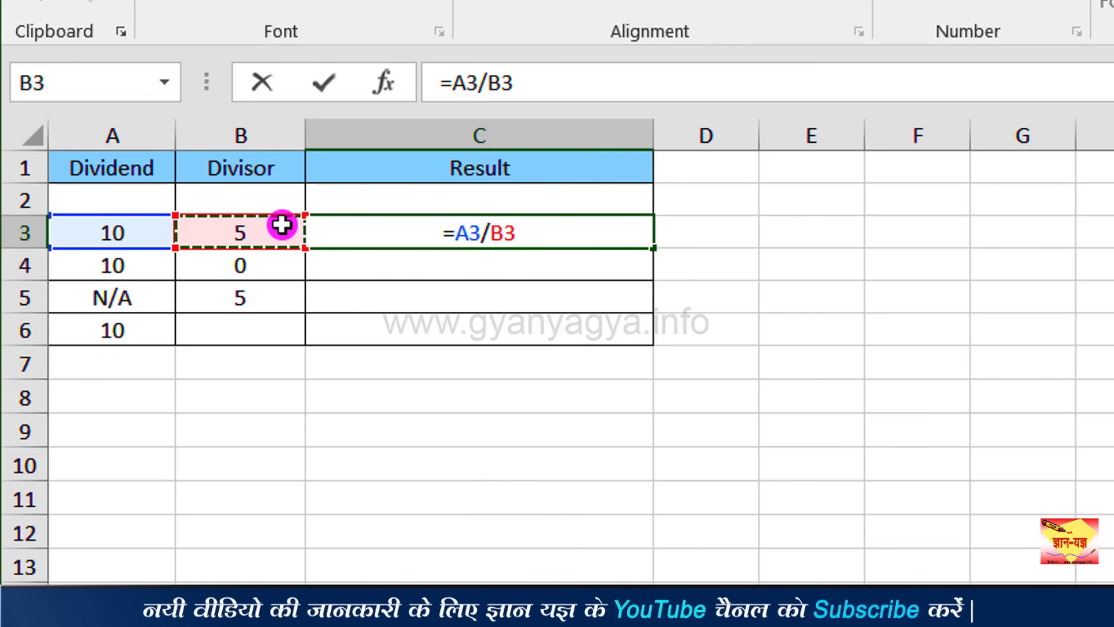
key(Return)
click(482, 236)
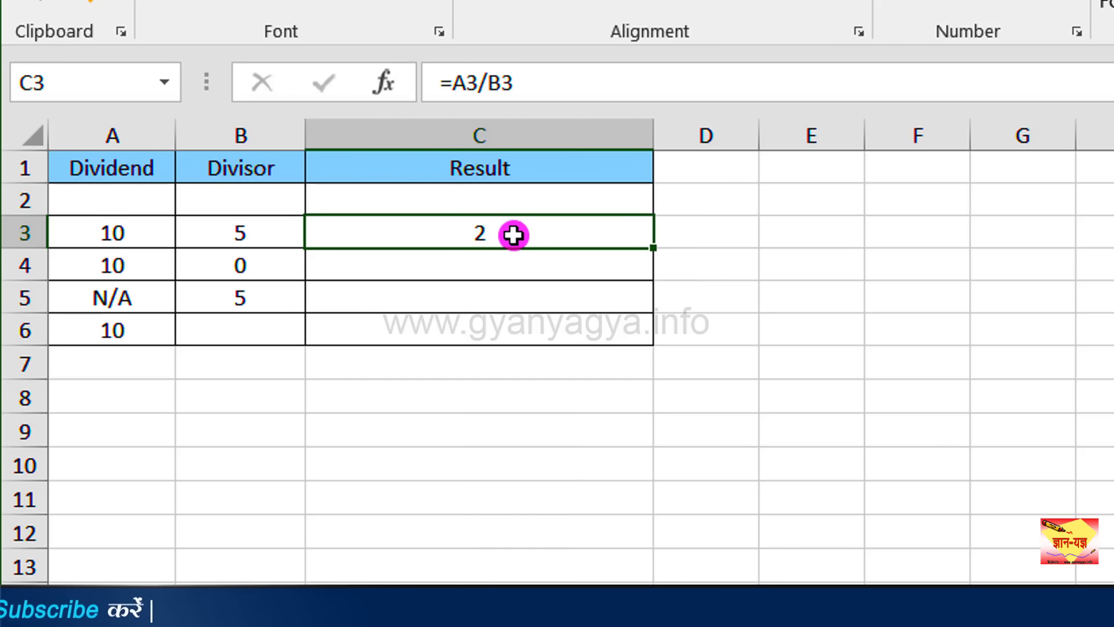
Enter the plain division formula =A4/B4 in C4
click(376, 264)
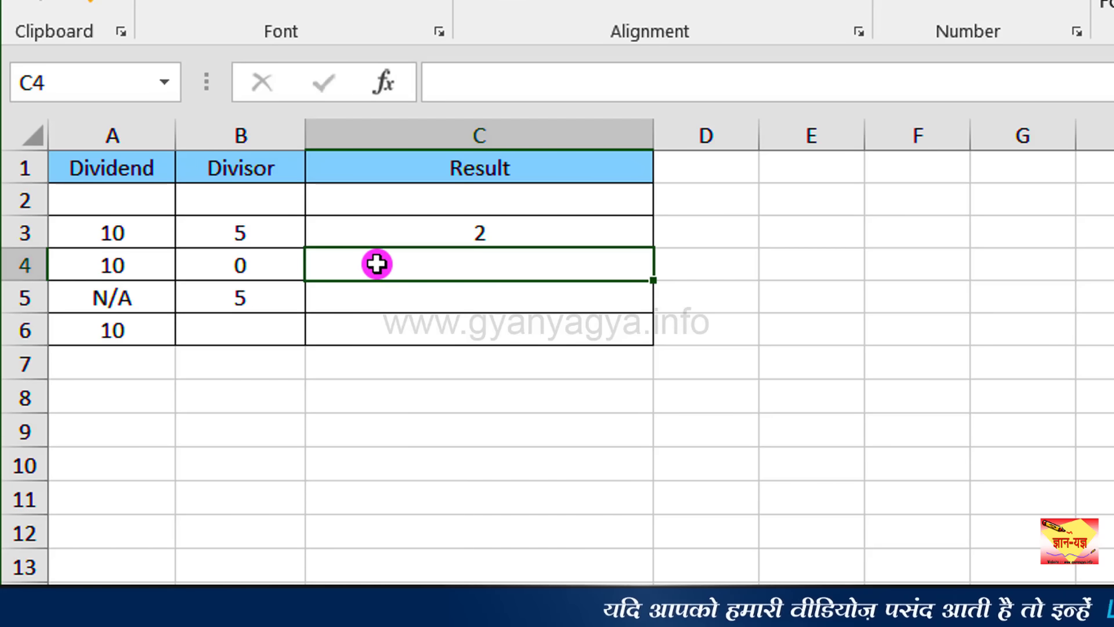
text(=)
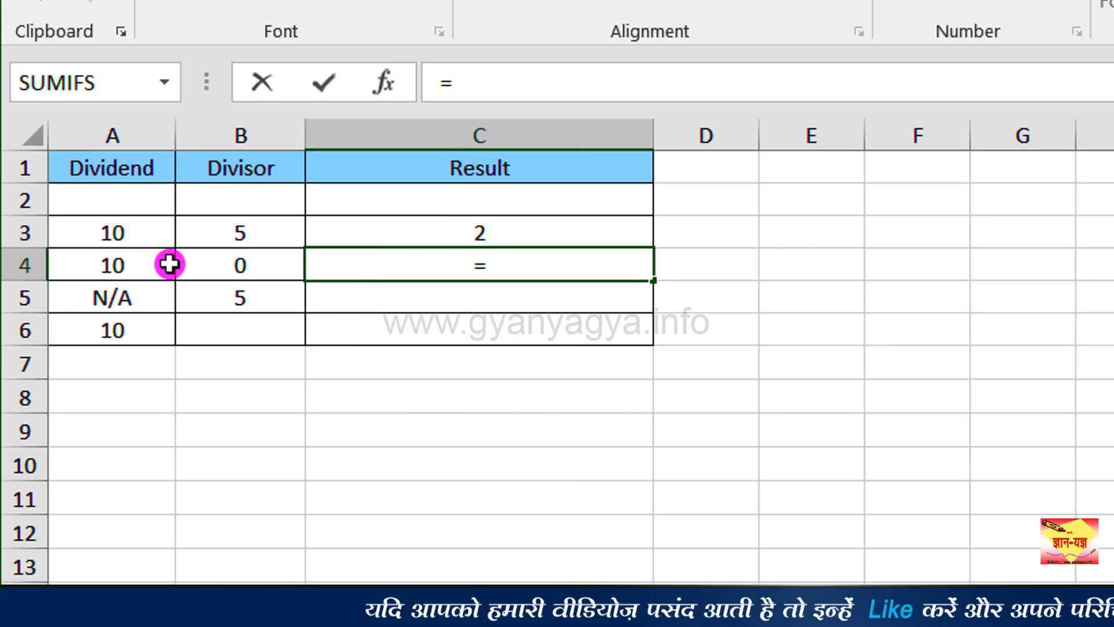
click(149, 266)
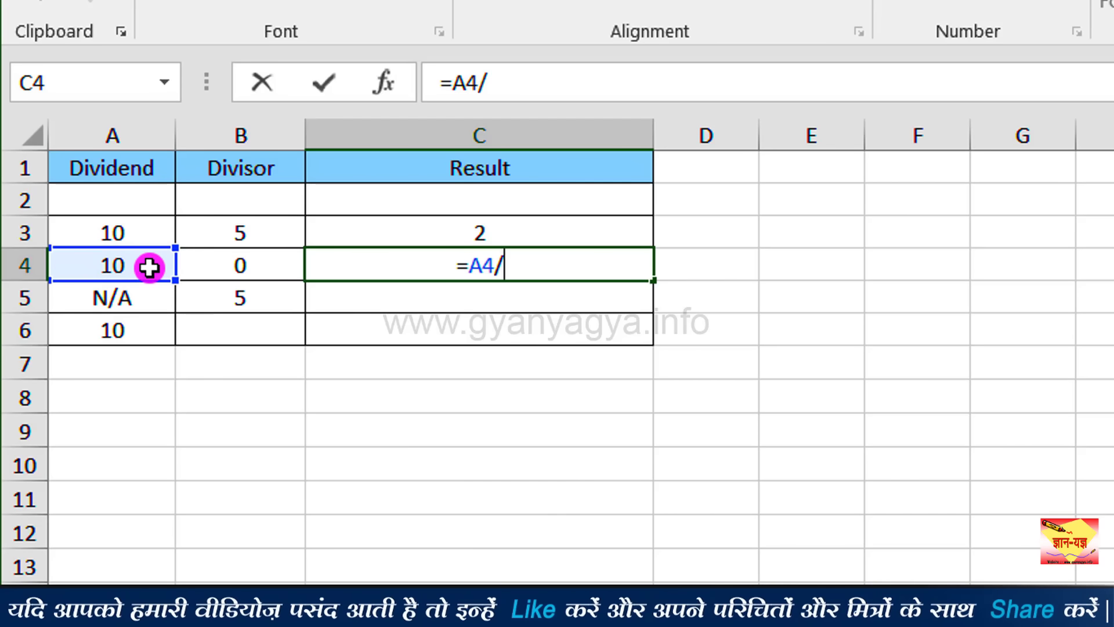
text(/)
click(235, 267)
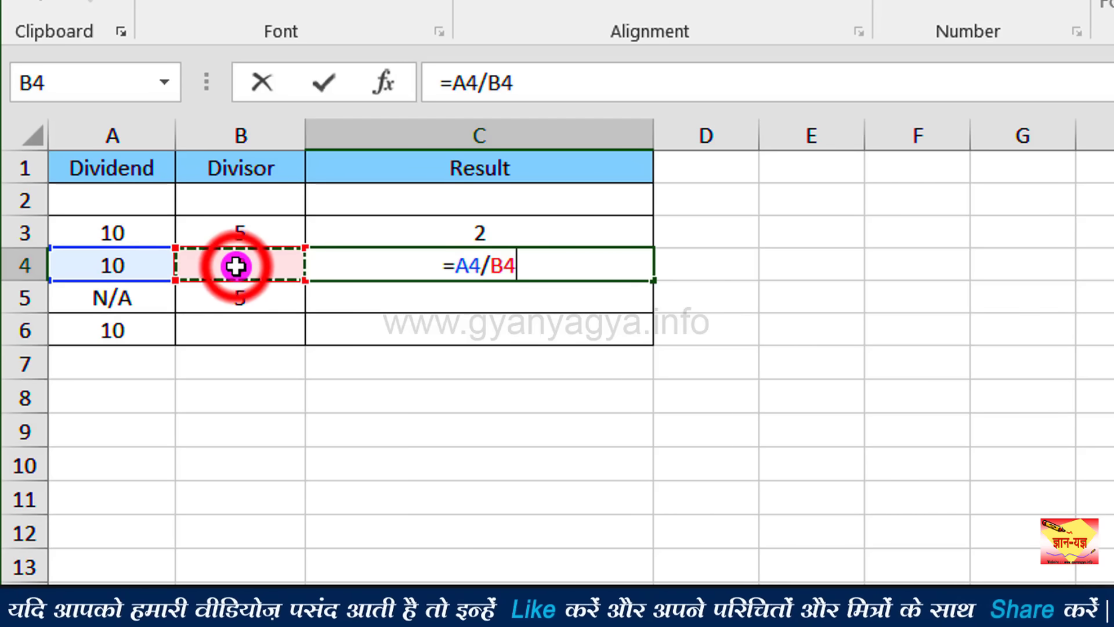
key(Return)
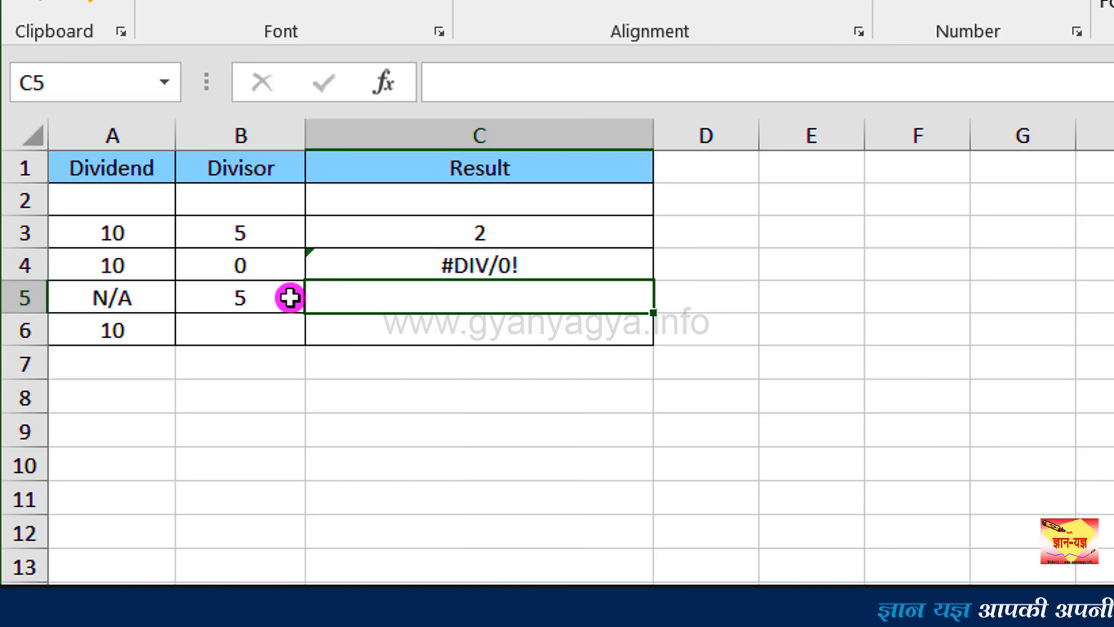
Fill the division formula from C4 down through C6, and clear the contents of C4:C6 after checking the copies
click(480, 260)
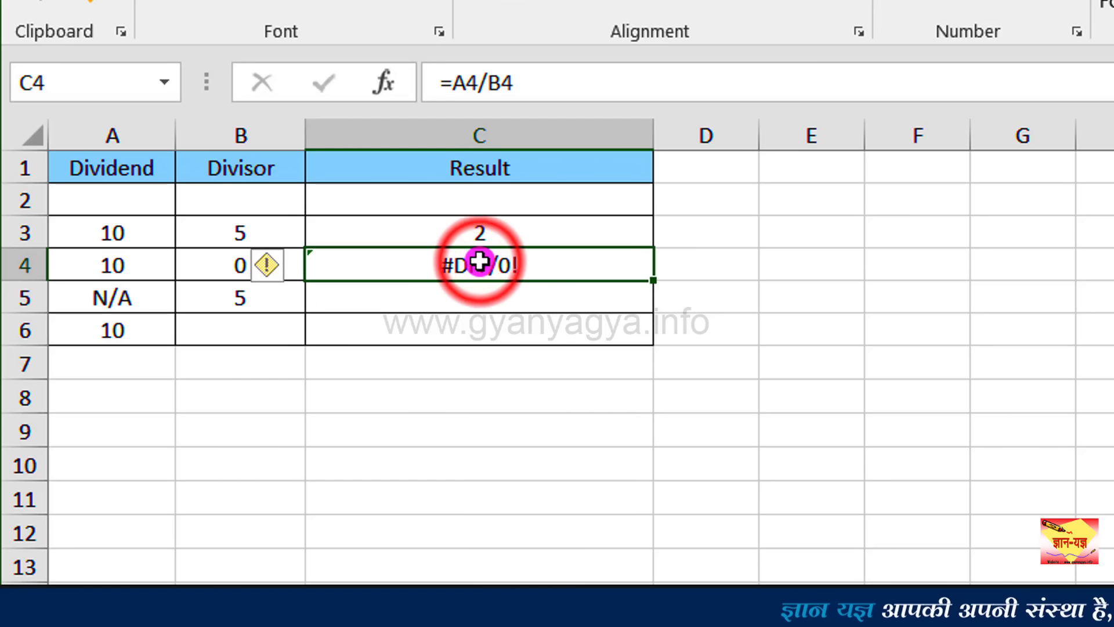
click(653, 278)
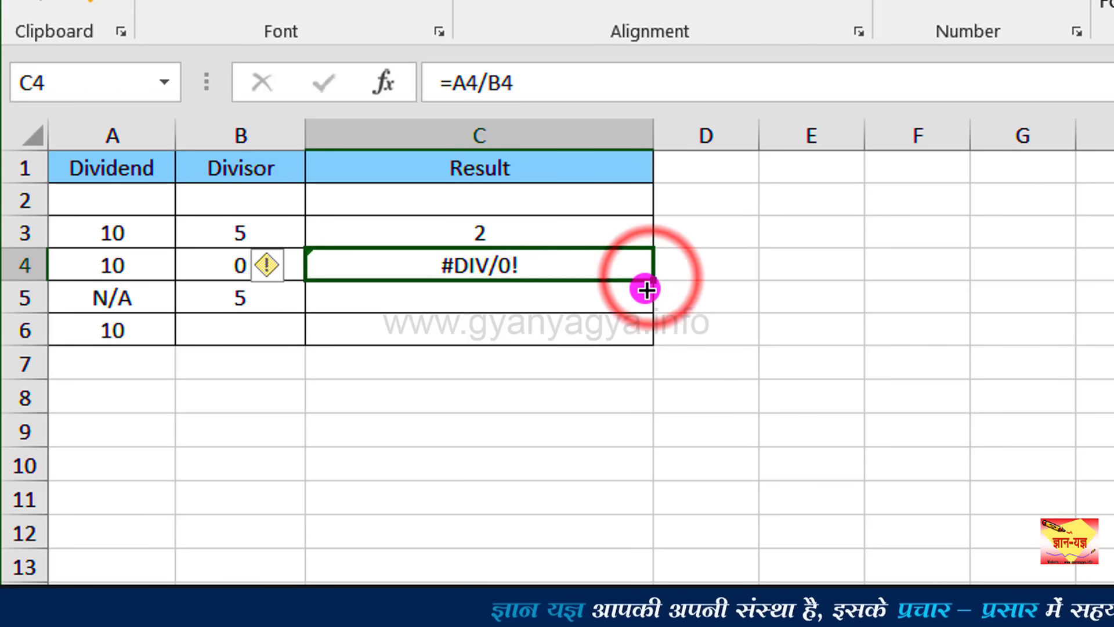
drag(646, 298, 644, 340)
click(560, 293)
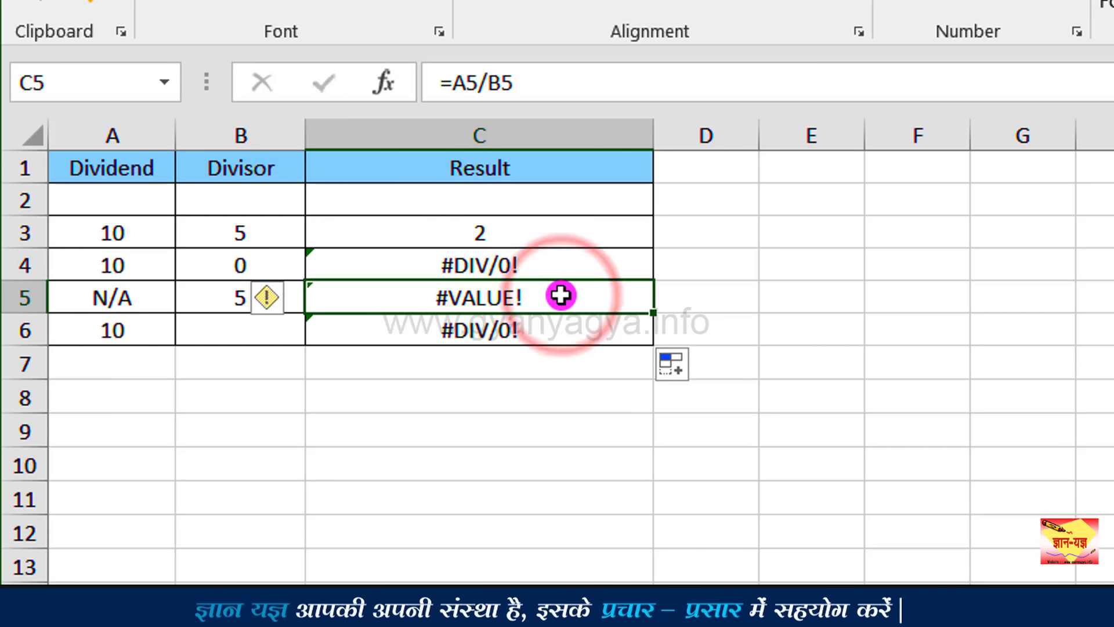
click(557, 334)
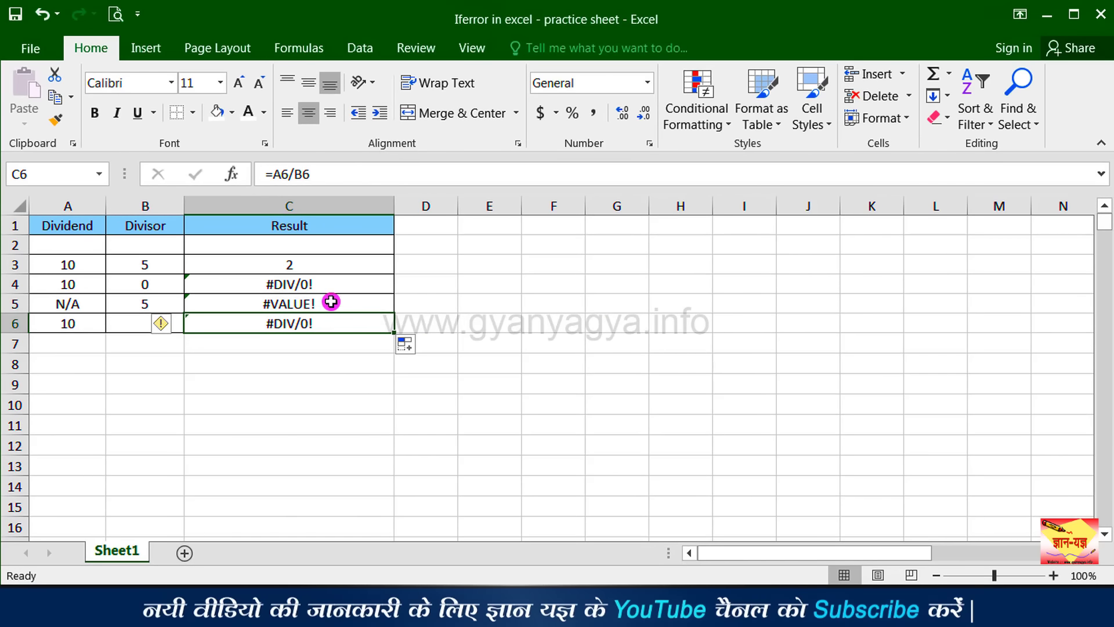
drag(324, 285, 328, 323)
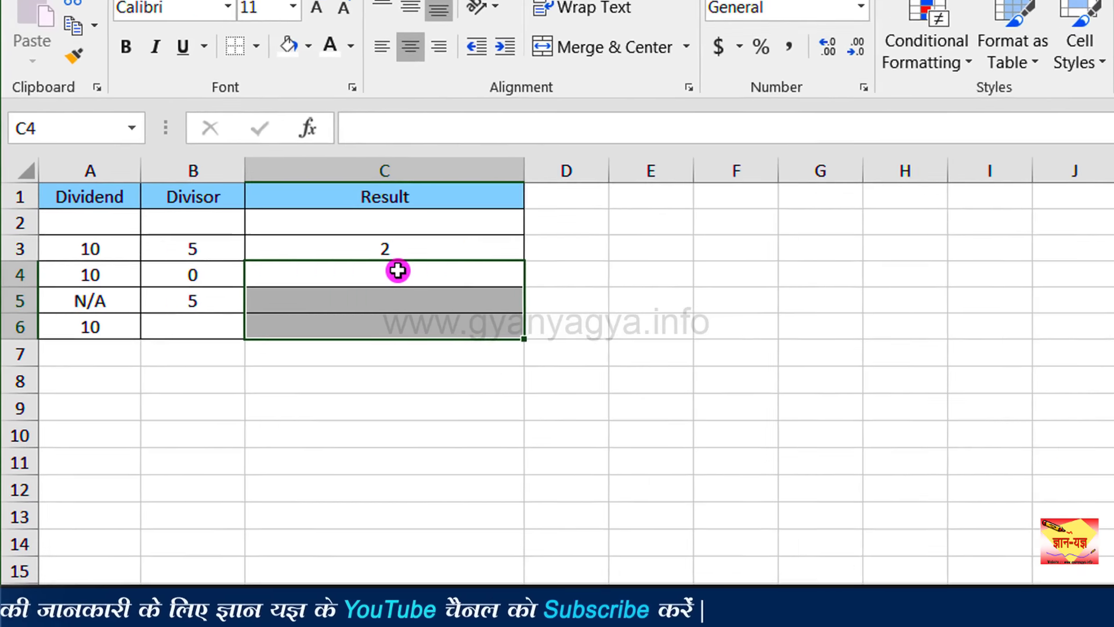
Start an IFERROR formula in C4 with A4/B4 as the value argument
click(397, 271)
double_click(396, 270)
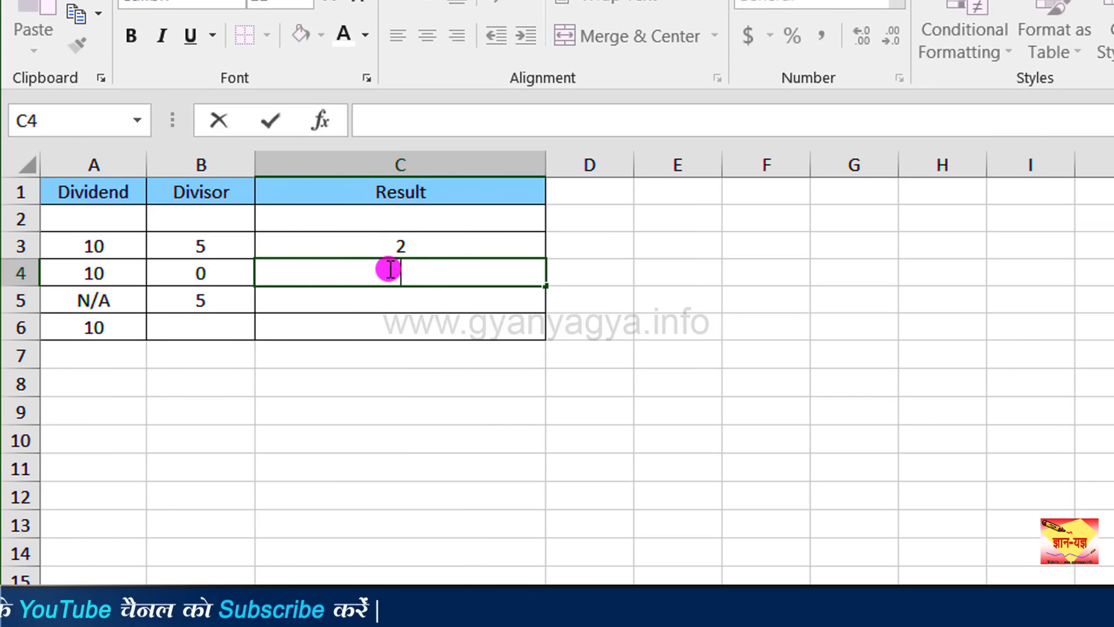
text(=)
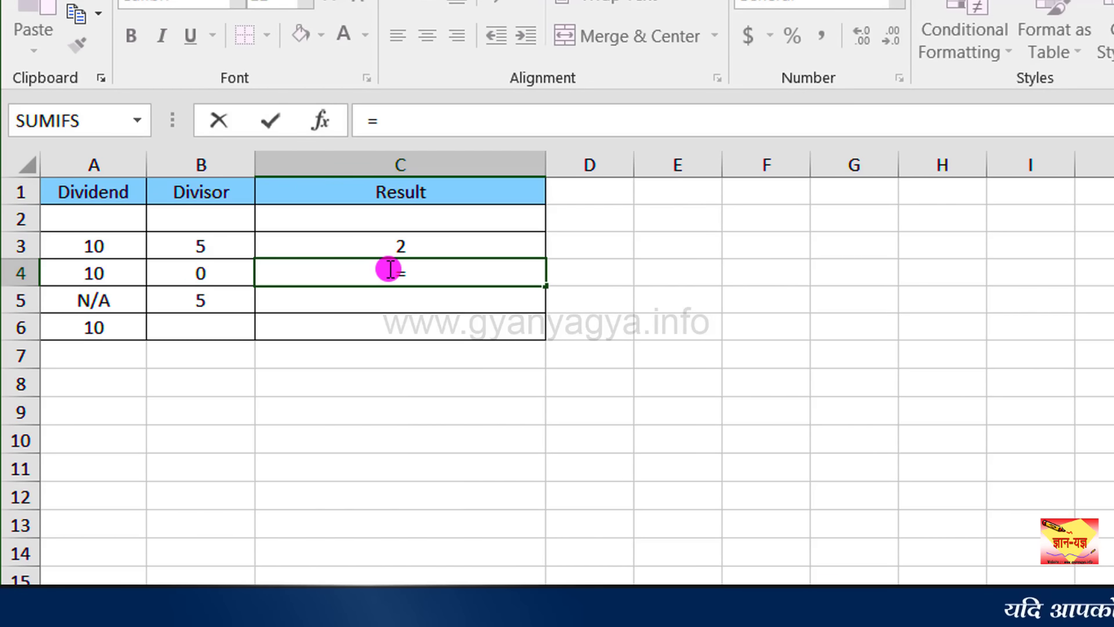
text(if)
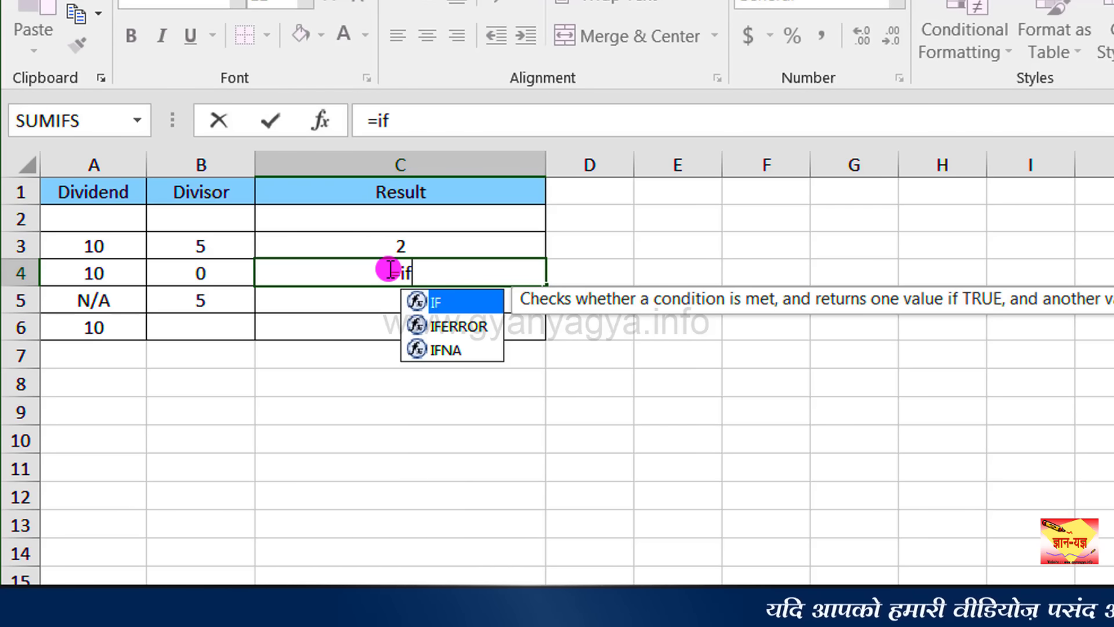
text(e)
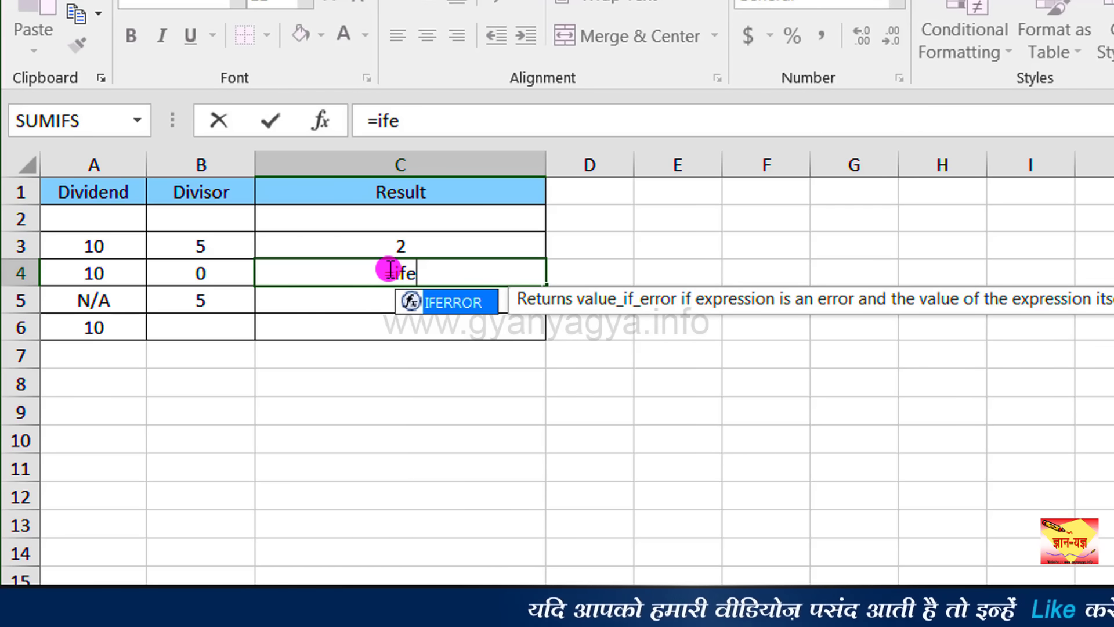
double_click(460, 302)
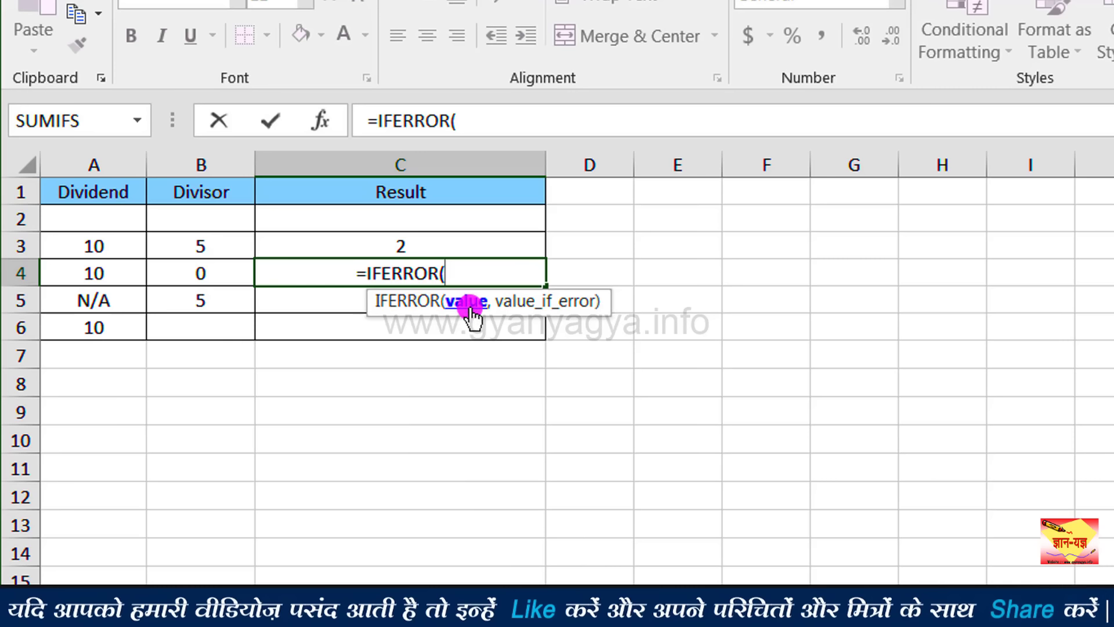
click(129, 278)
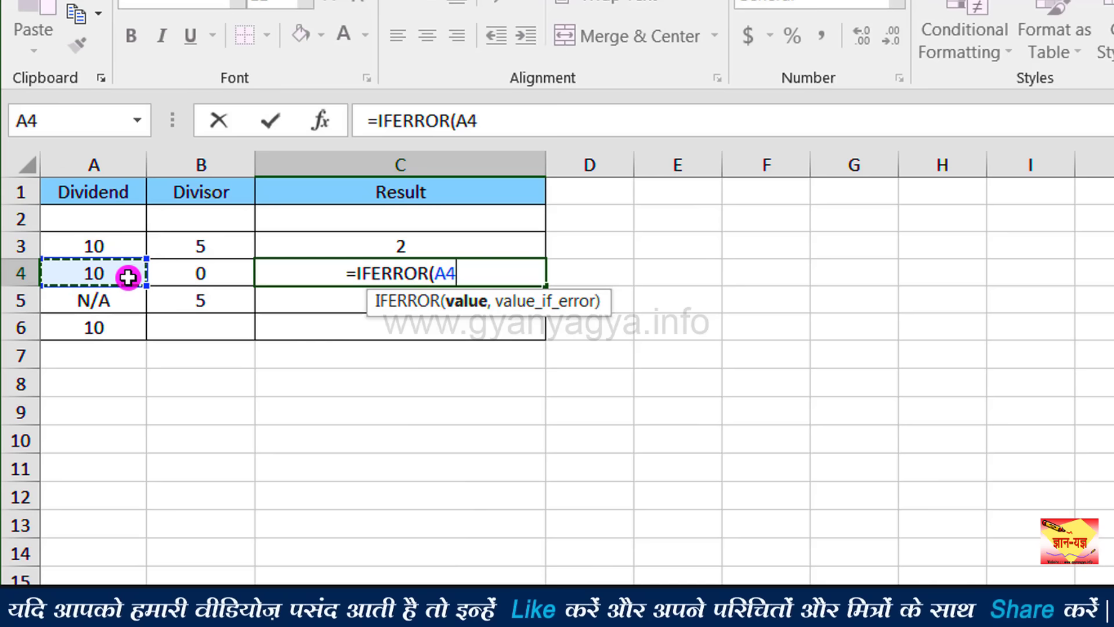
text(/)
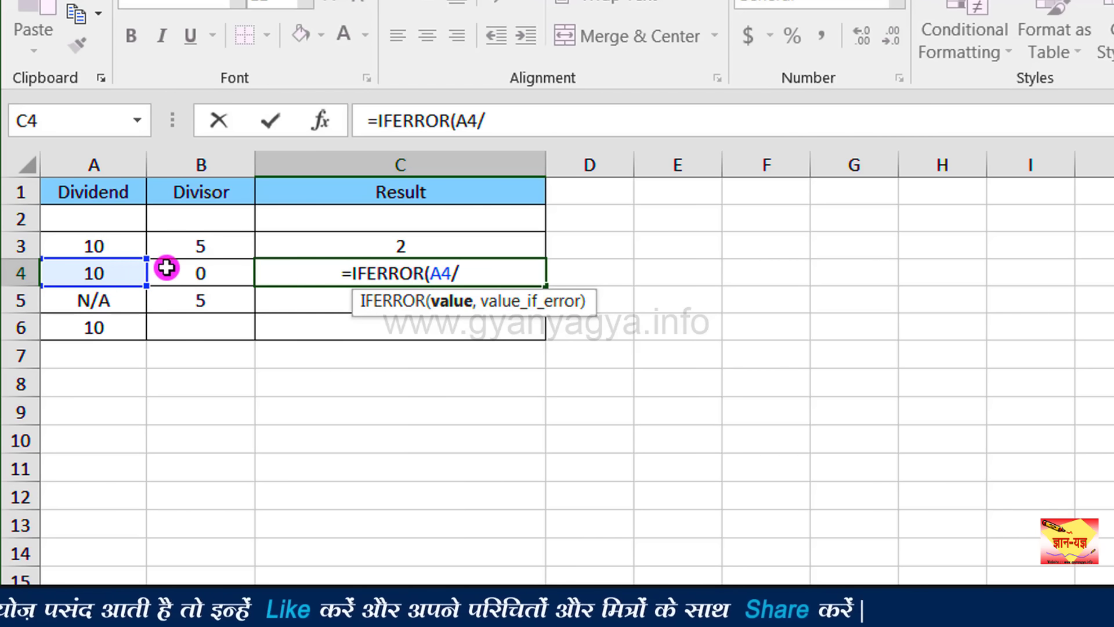
click(185, 273)
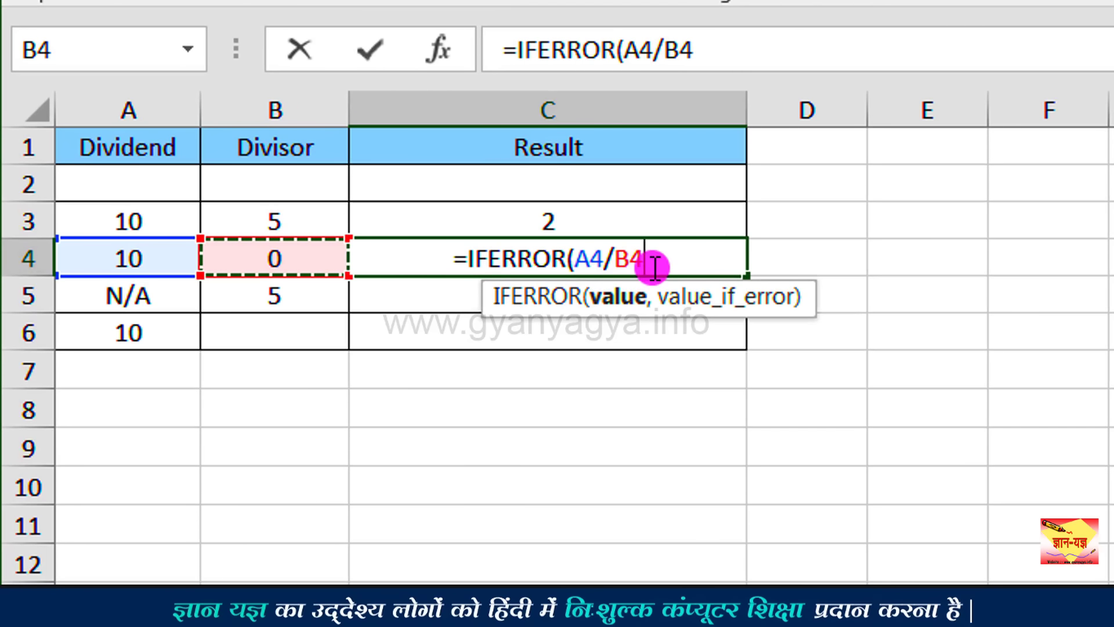
Complete C4's formula as =IFERROR(A4/B4,"-") and fill it down through C6
text(,)
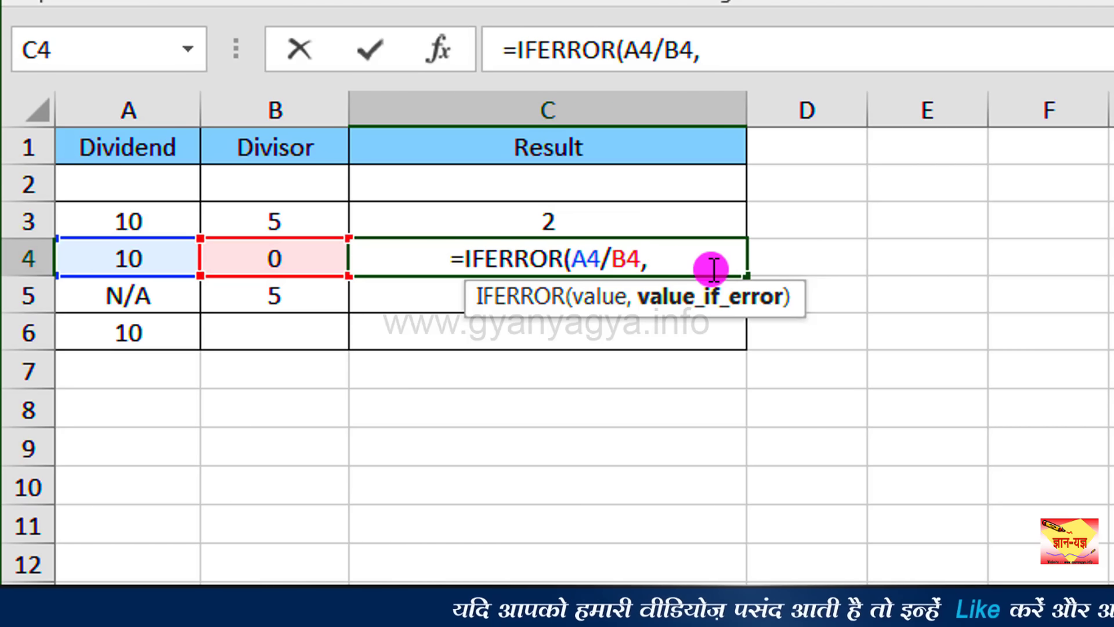
text(")
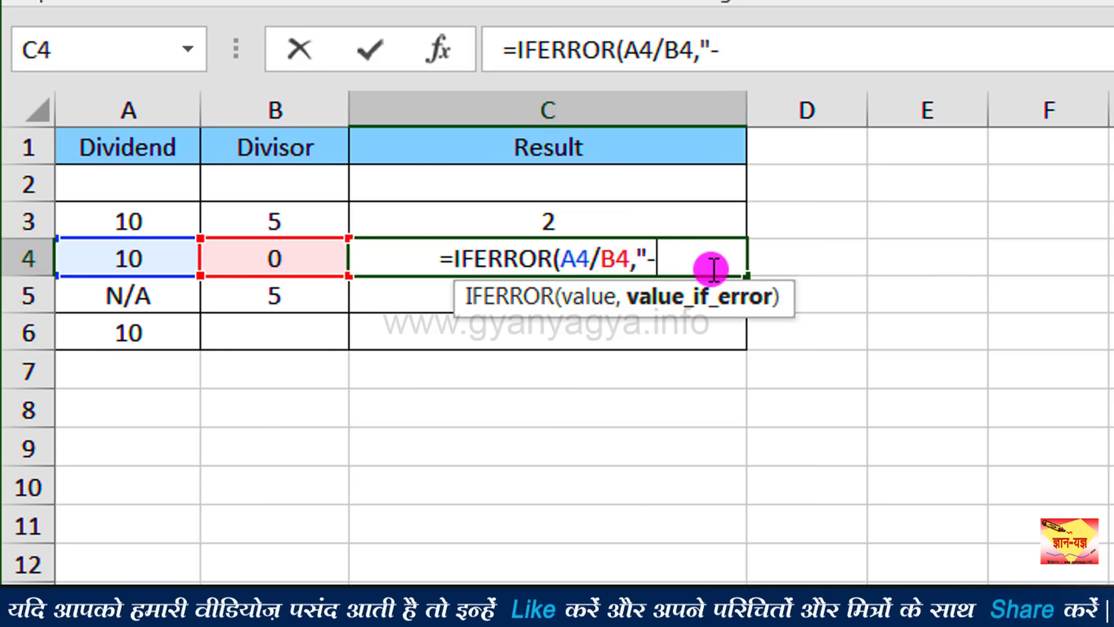
text(-")
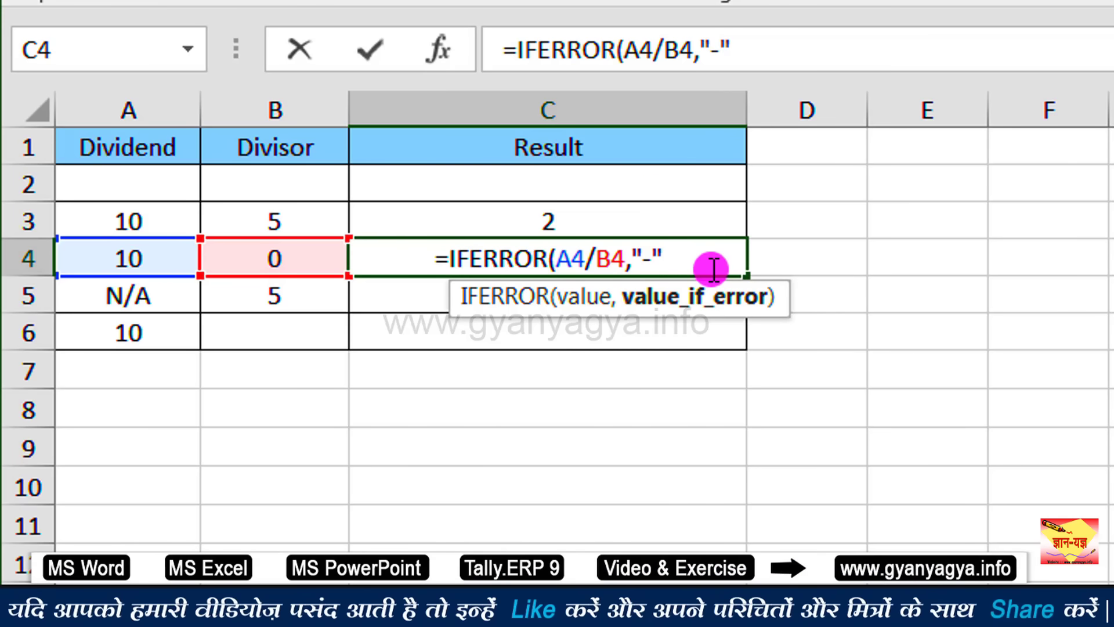
text())
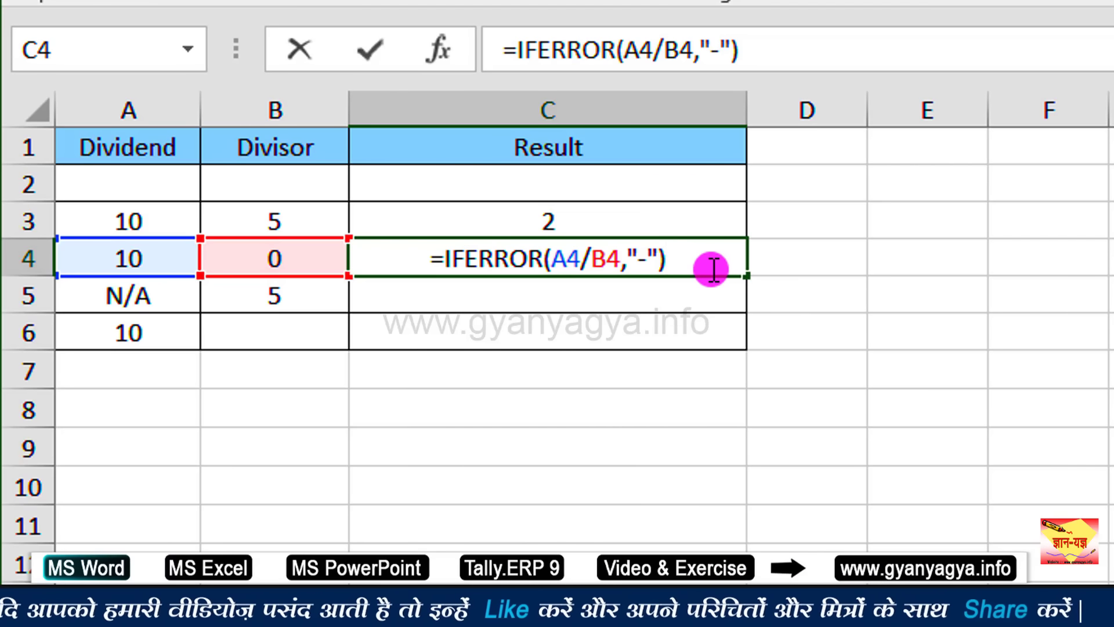
key(ctrl+Return)
key(Return)
click(548, 273)
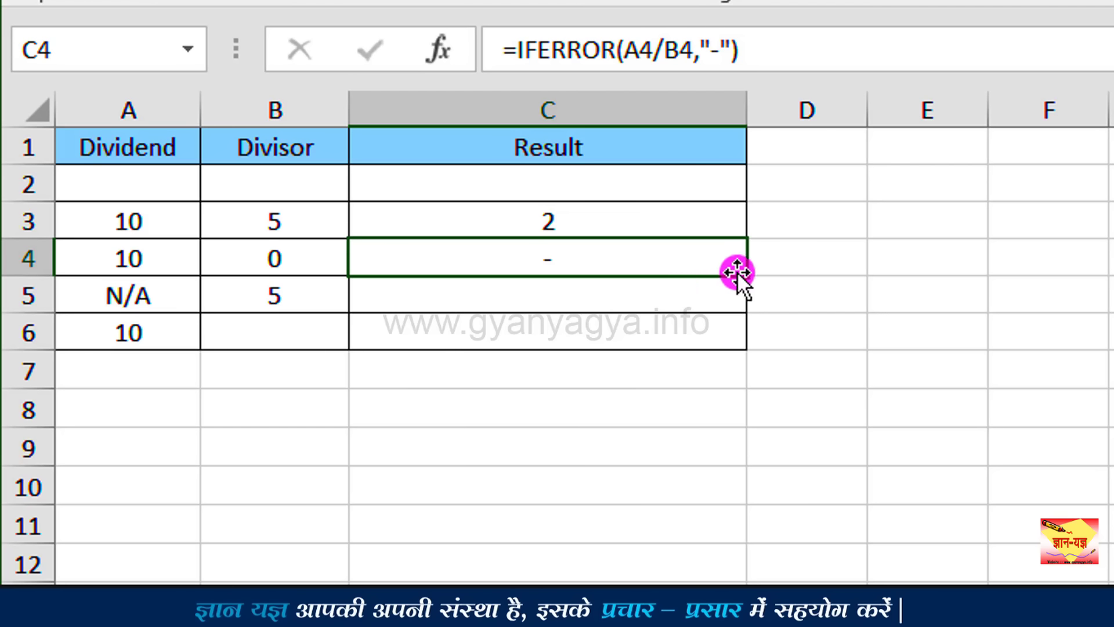
drag(745, 274, 734, 344)
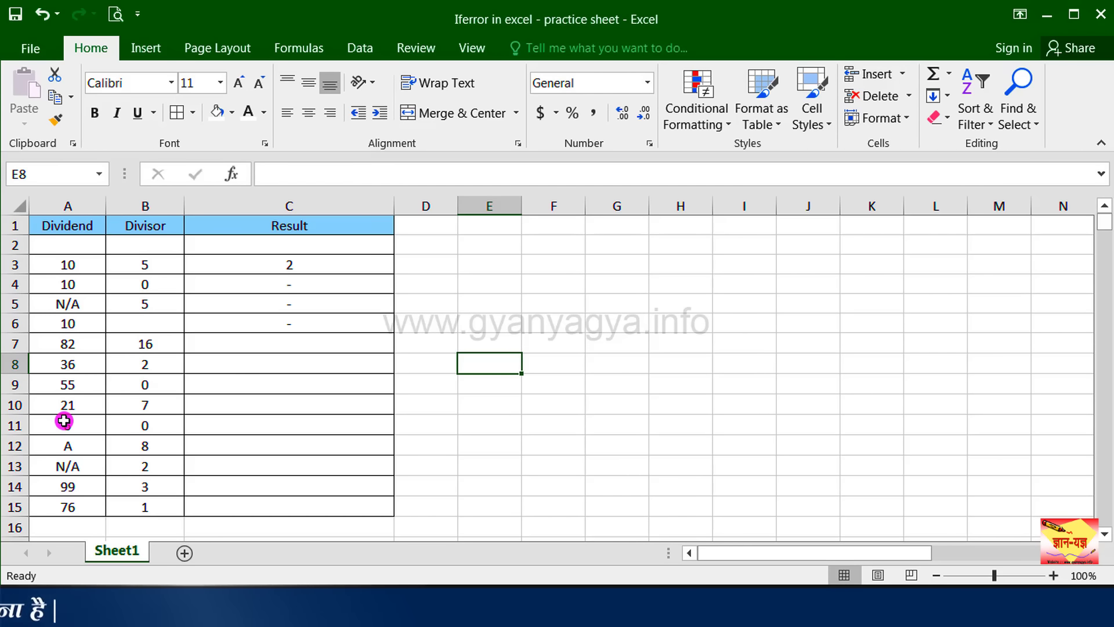
Start an IFERROR formula in C7 with A7/B7 as the value argument
click(275, 343)
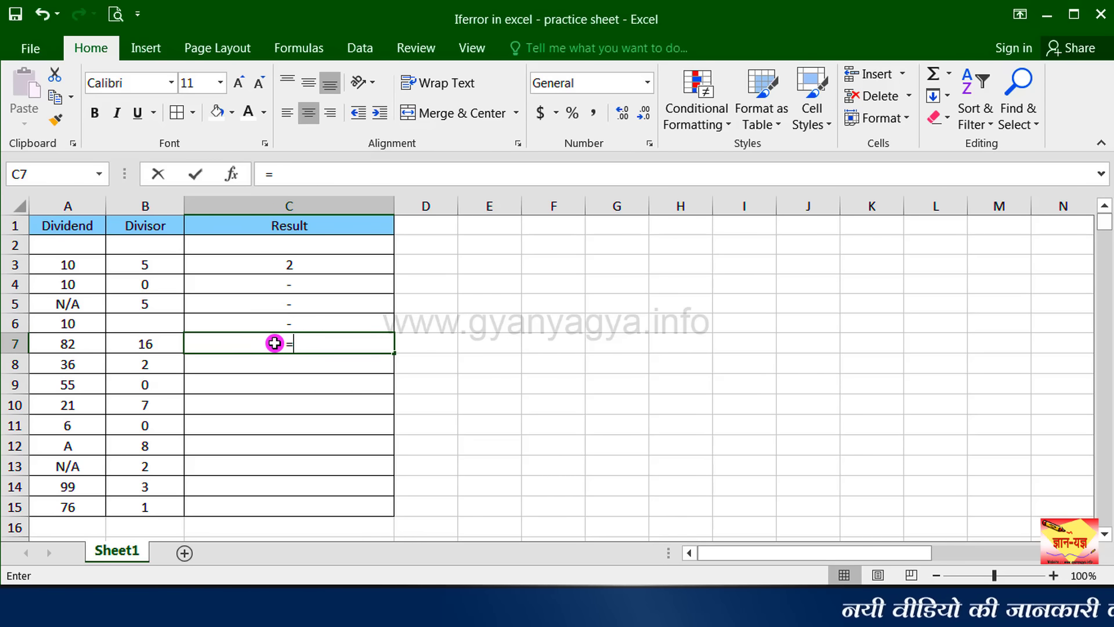
text(=)
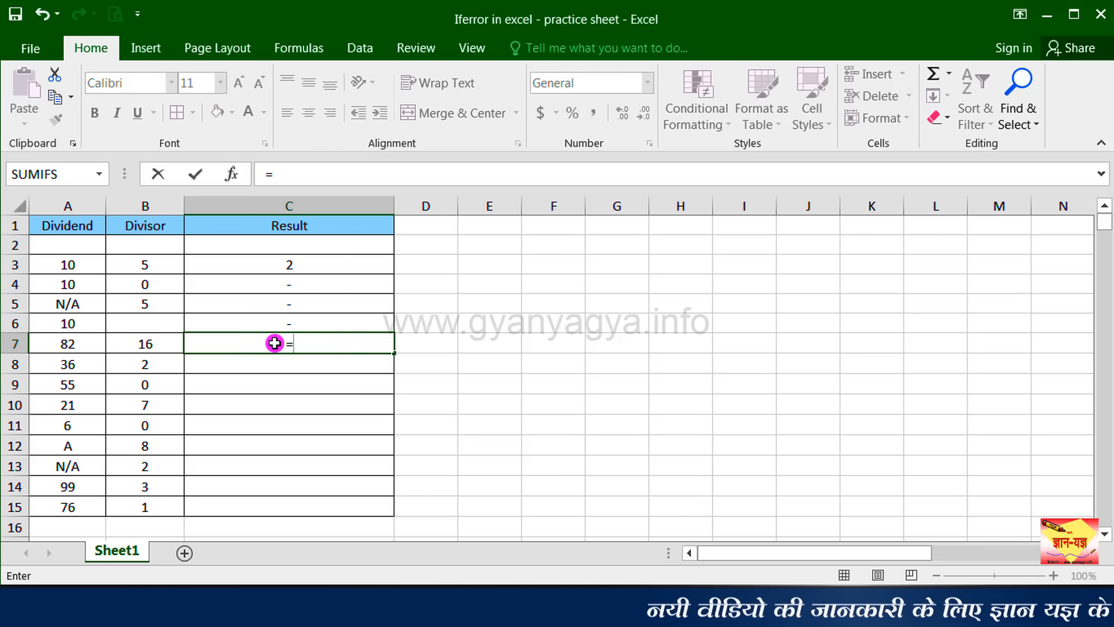
text(if)
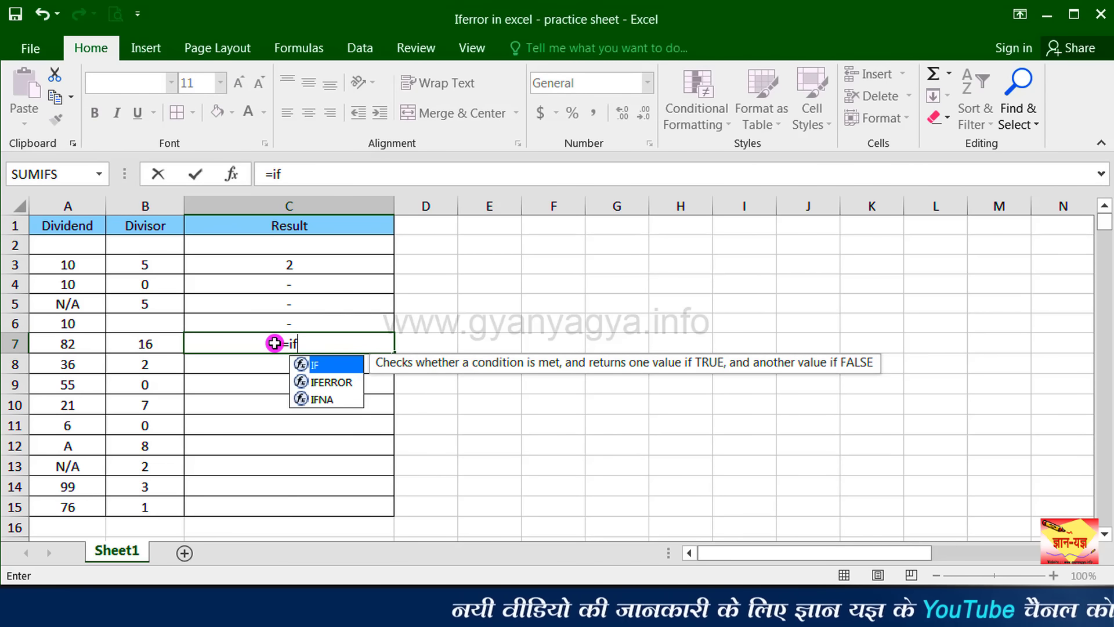
double_click(334, 382)
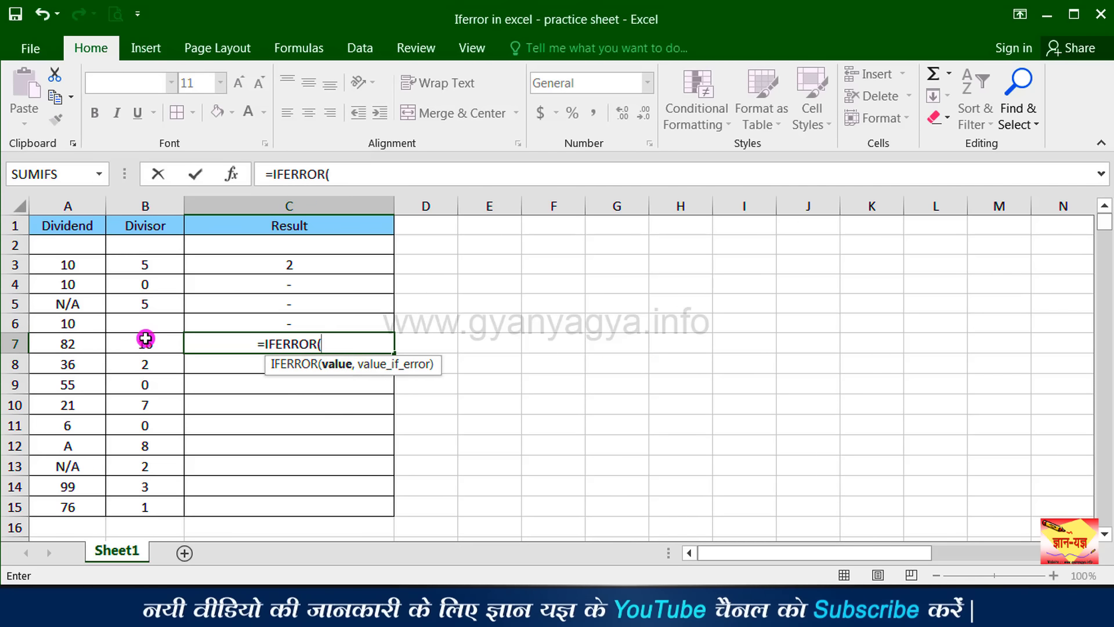
click(80, 342)
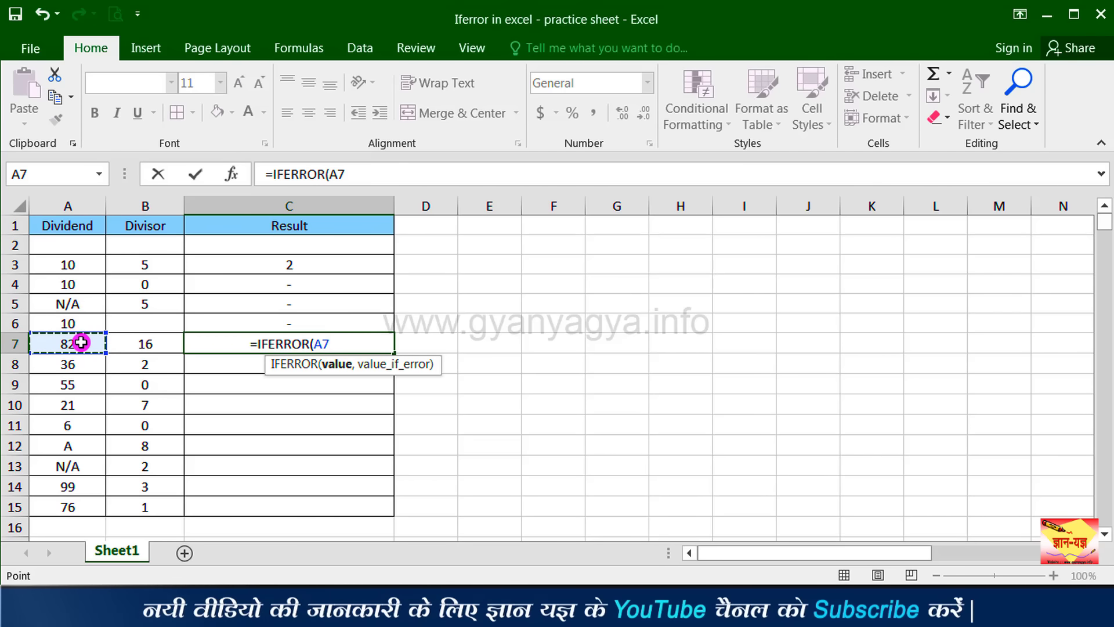
text(/)
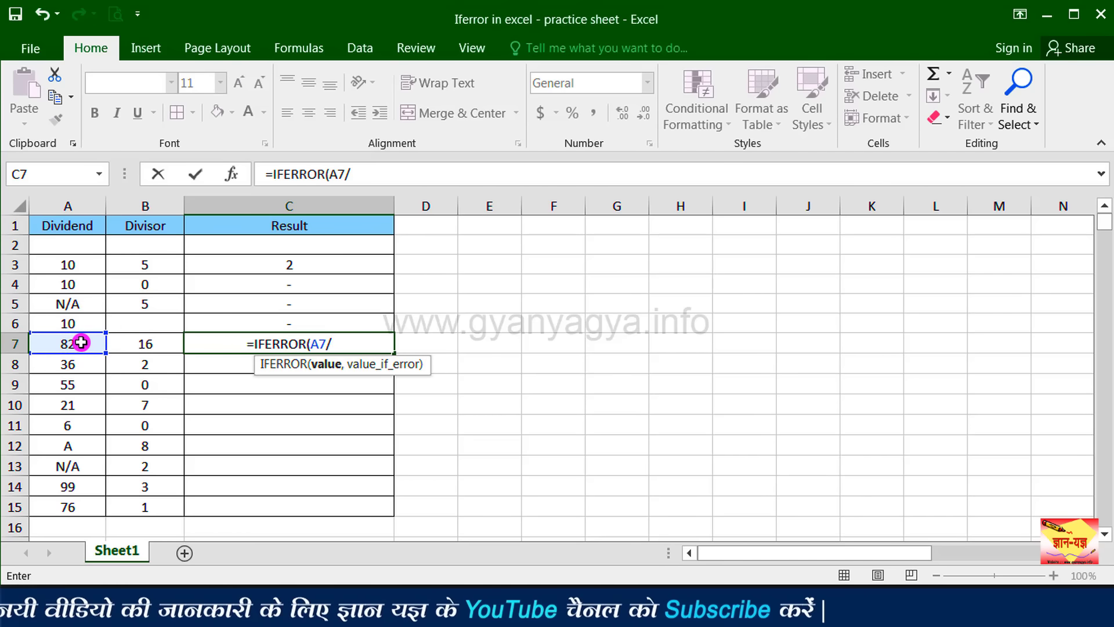
click(145, 341)
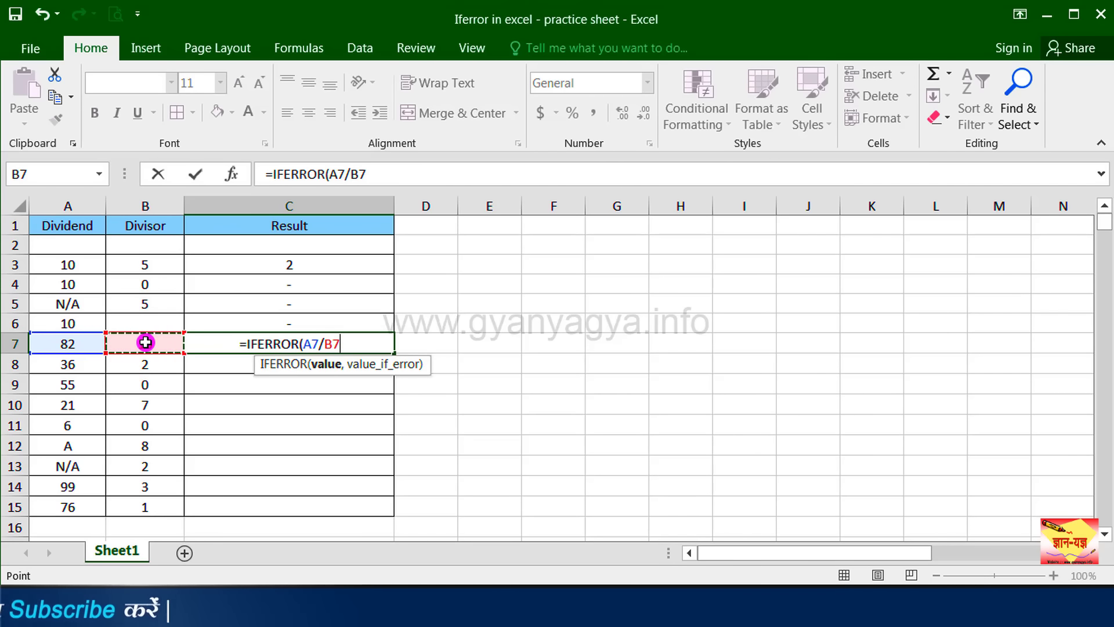
Complete C7's formula as =IFERROR(A7/B7,""), fill it down through C15 and check the copy in C9
text(,)
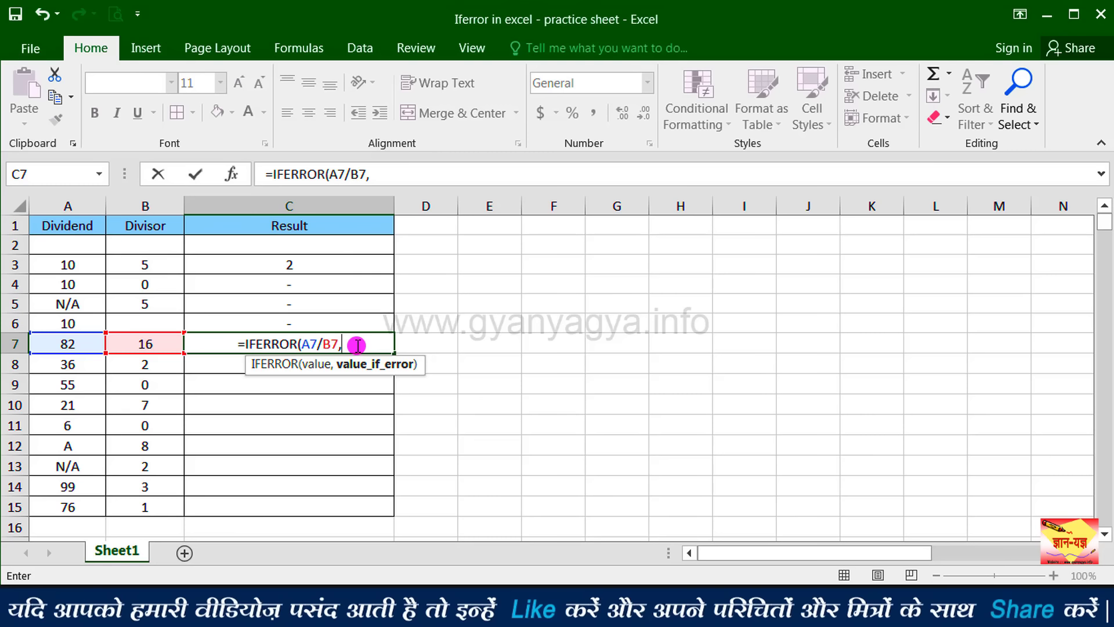
text(")
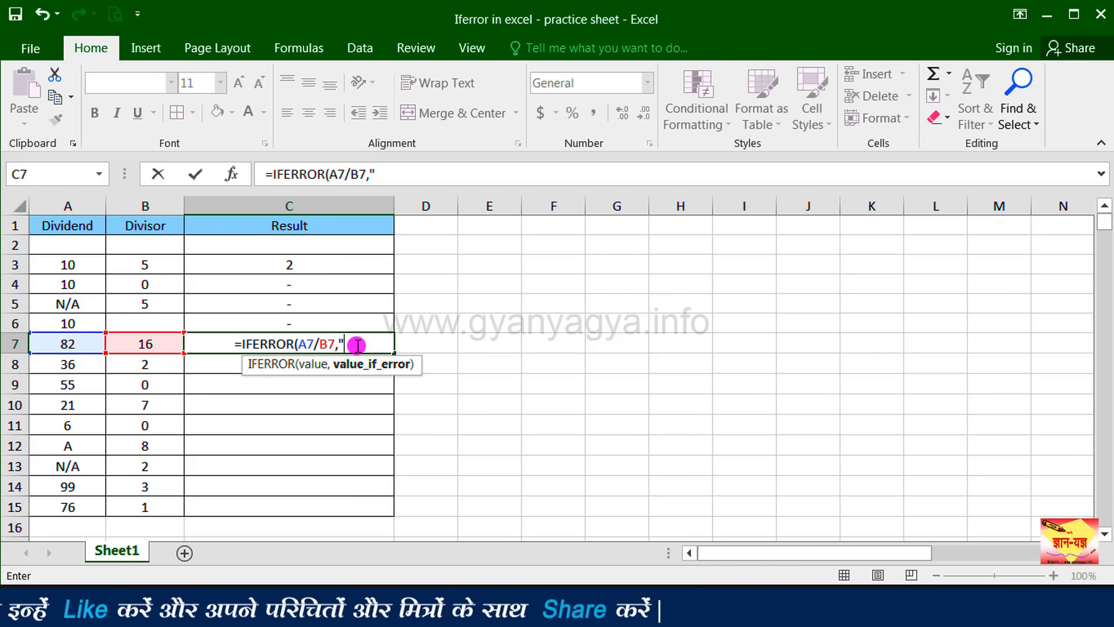
text(")
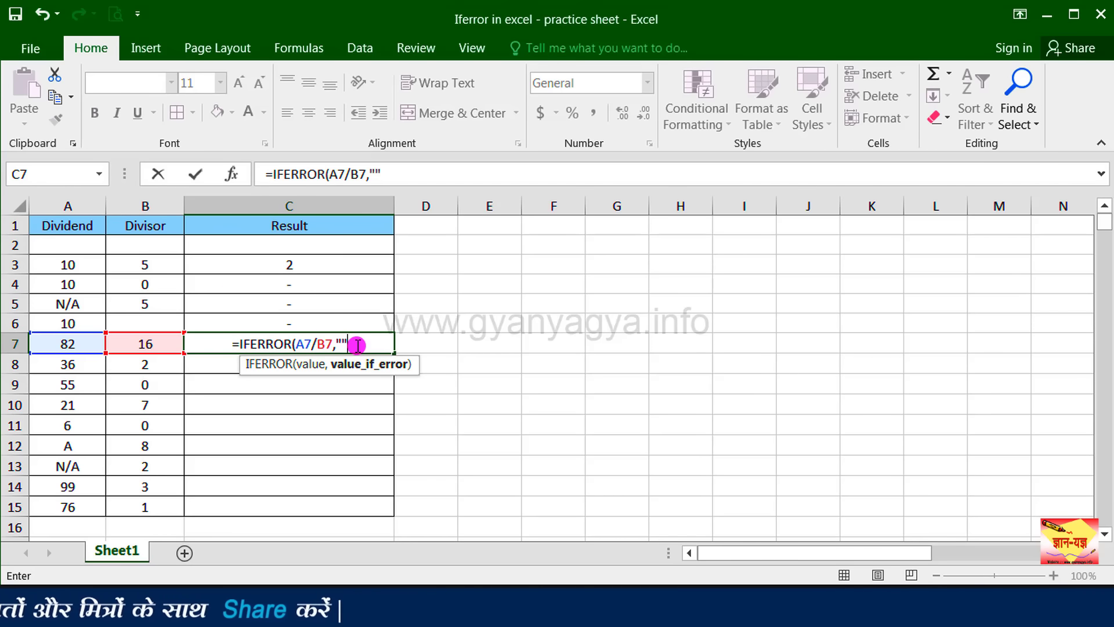
text())
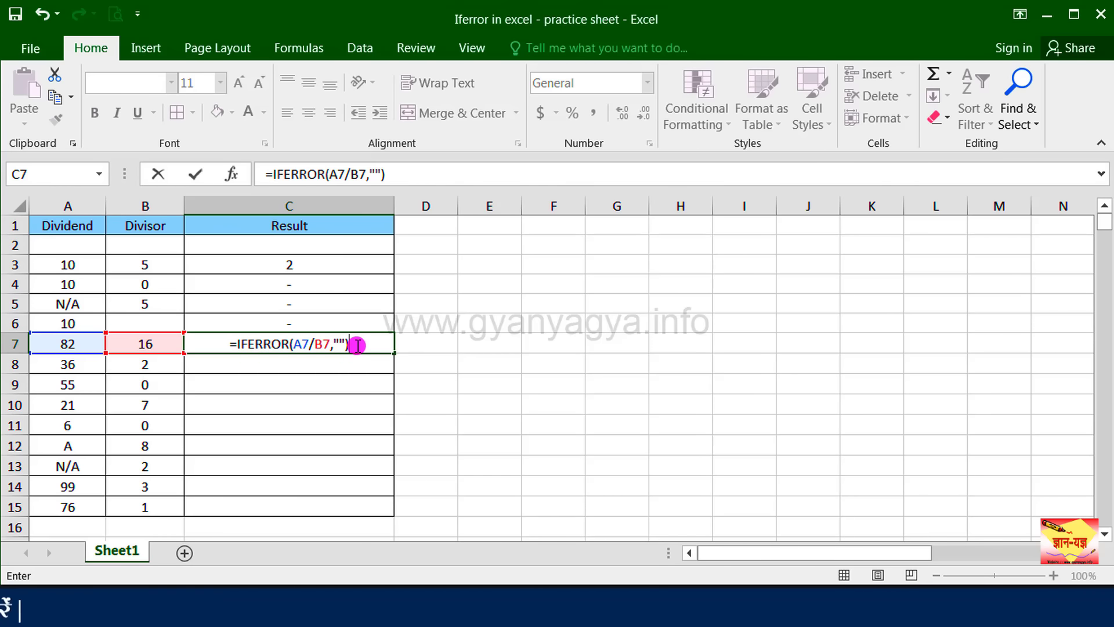
key(Return)
click(345, 344)
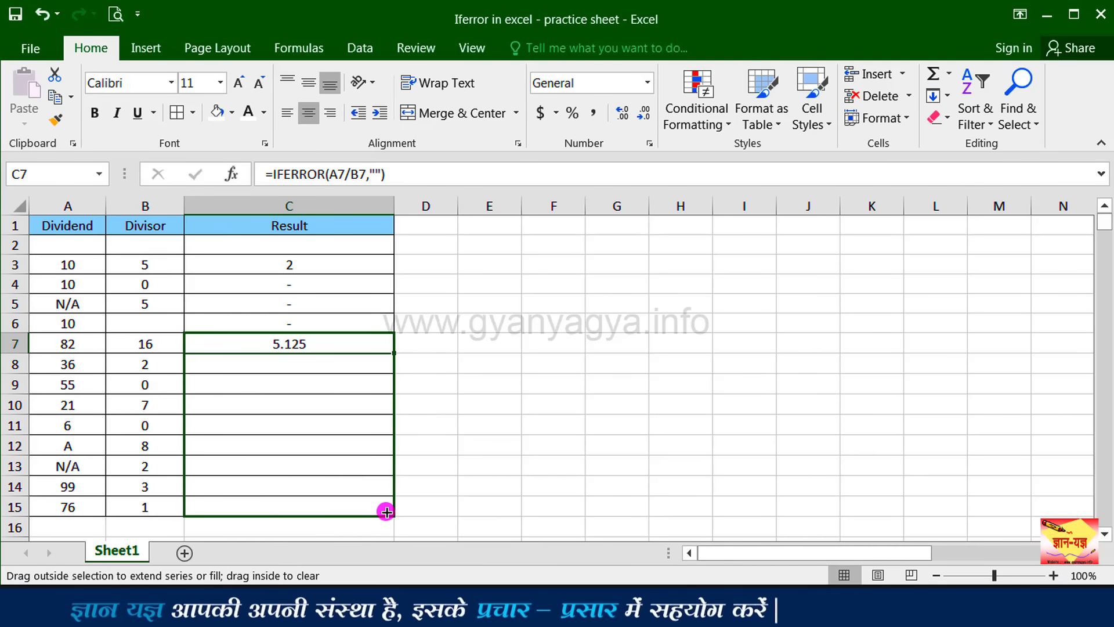
drag(387, 512, 387, 512)
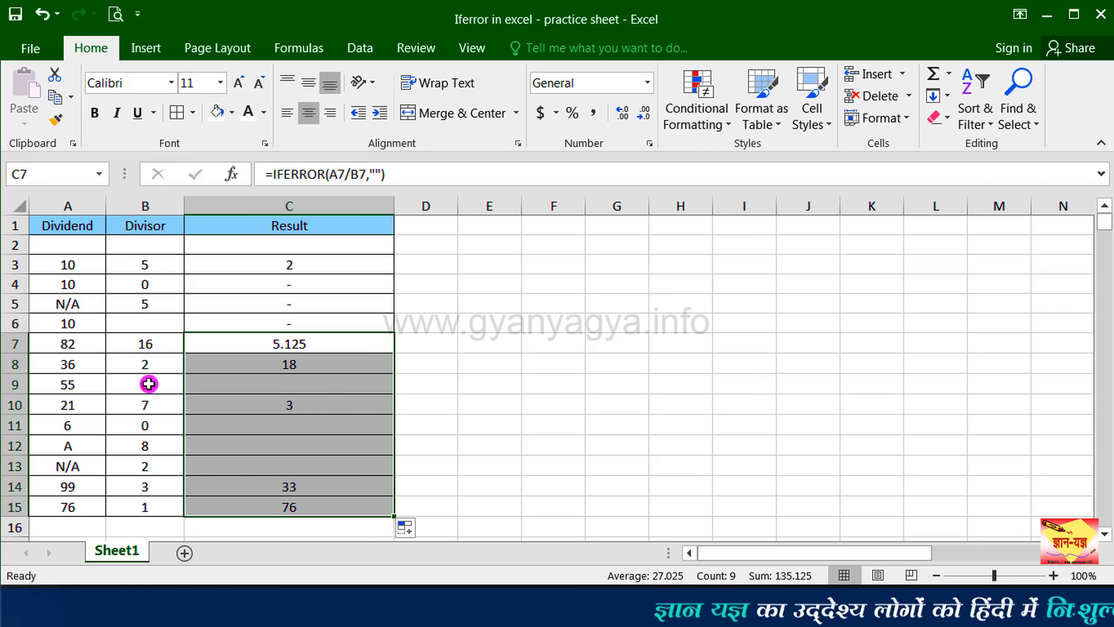
click(219, 382)
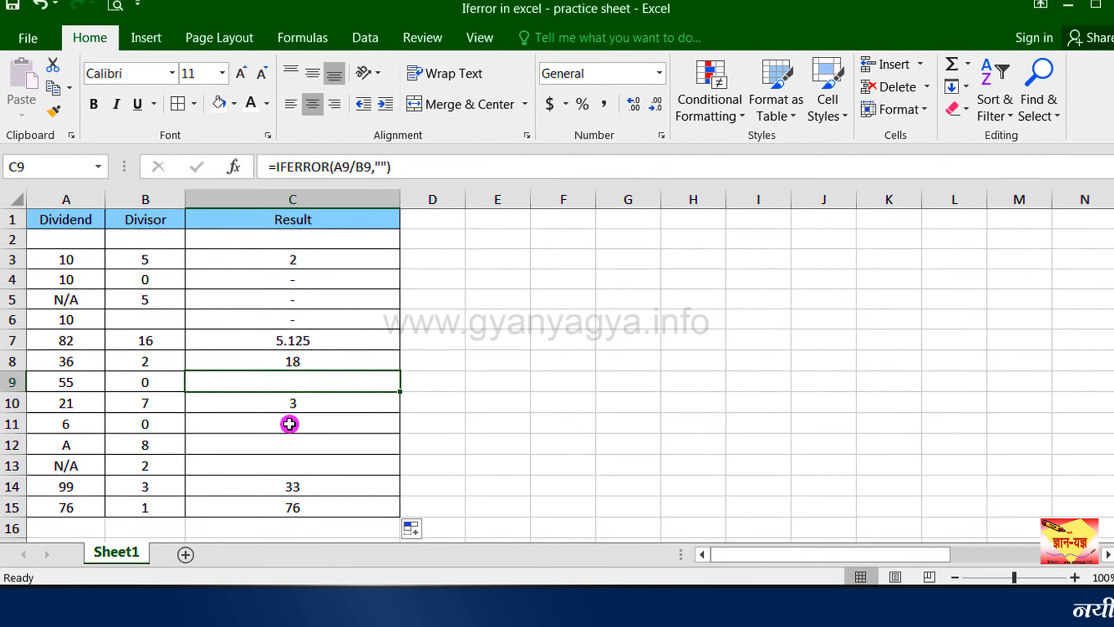
Start a replacement IFERROR formula in C11 with A11/B11 as the value argument
click(292, 425)
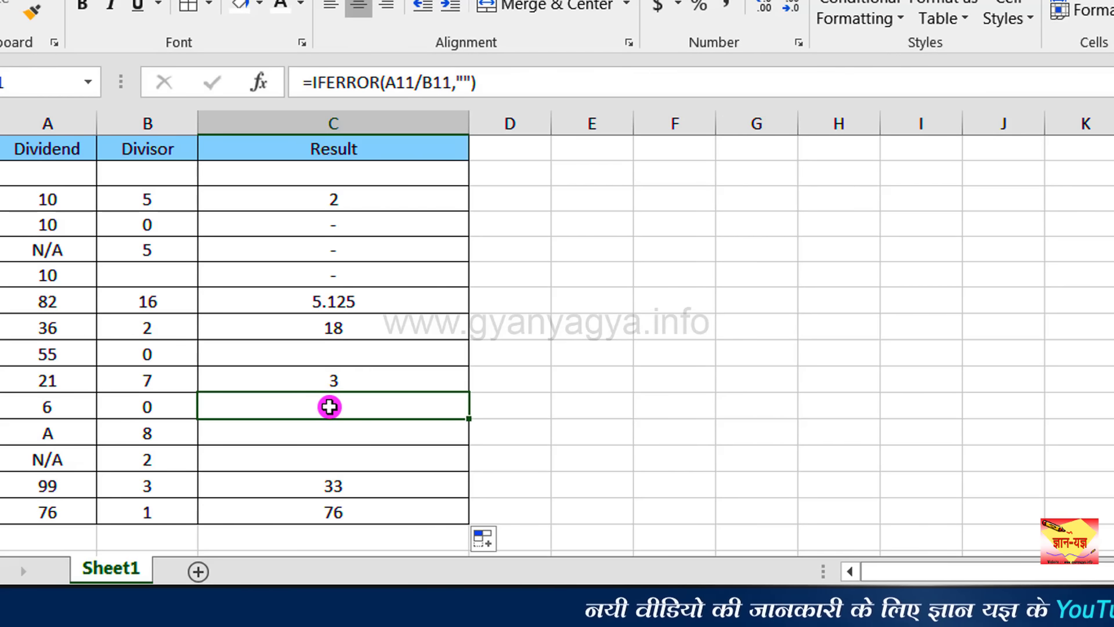
text(=if)
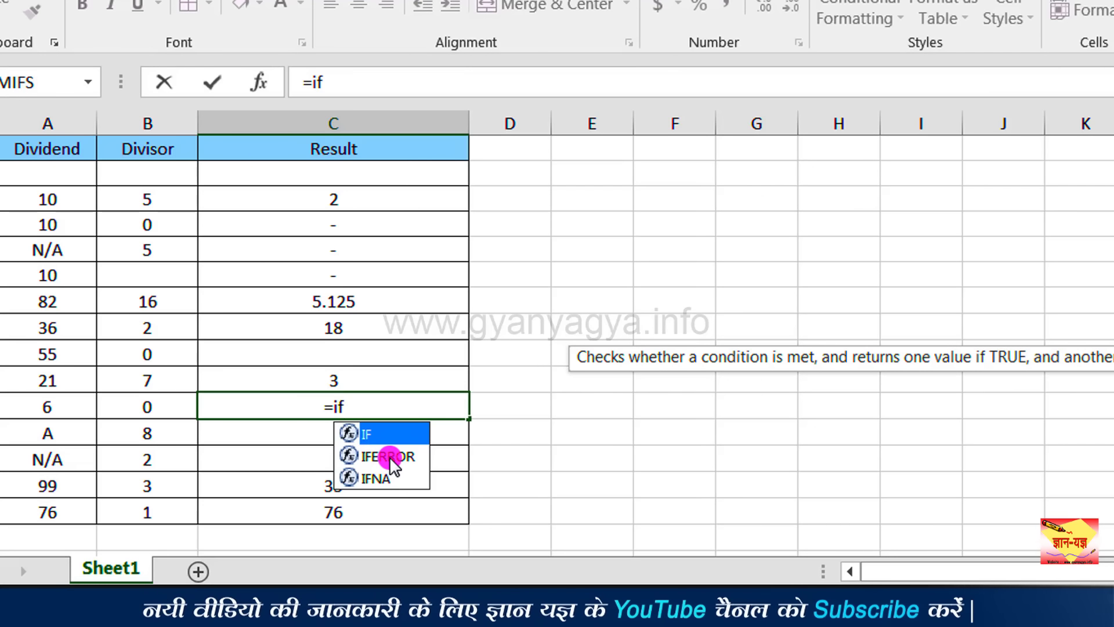
double_click(389, 456)
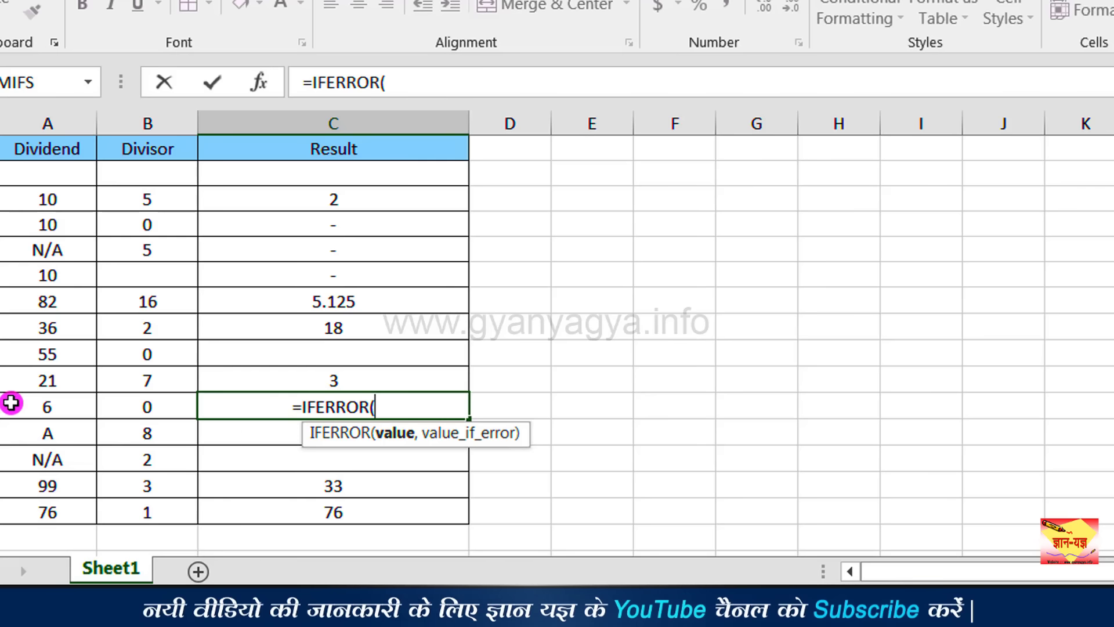
click(42, 412)
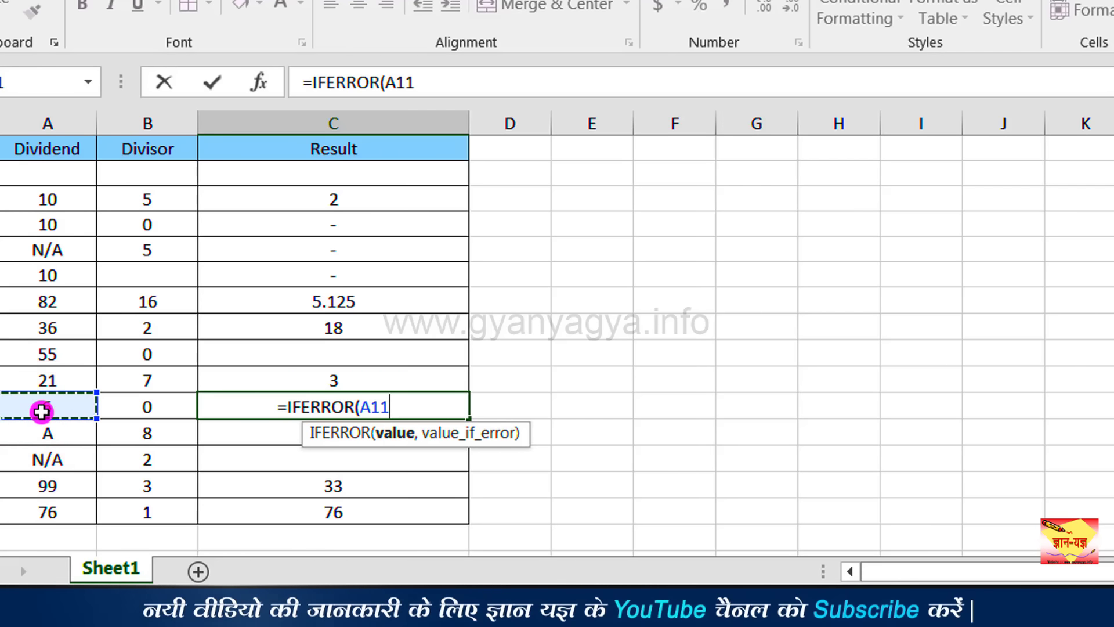
text(/)
click(125, 407)
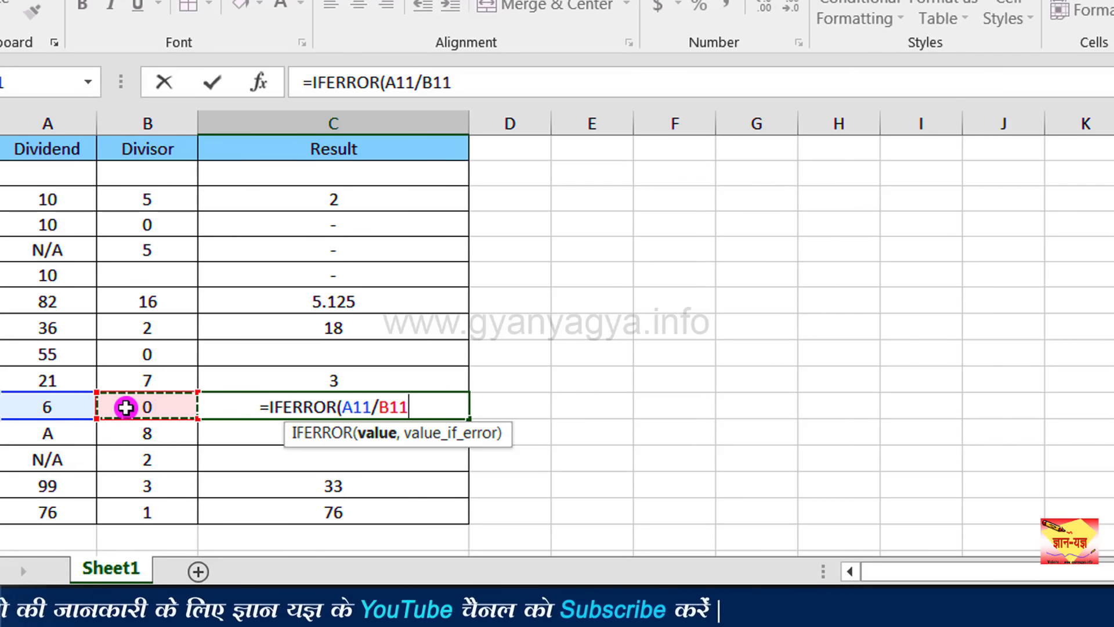
text(,)
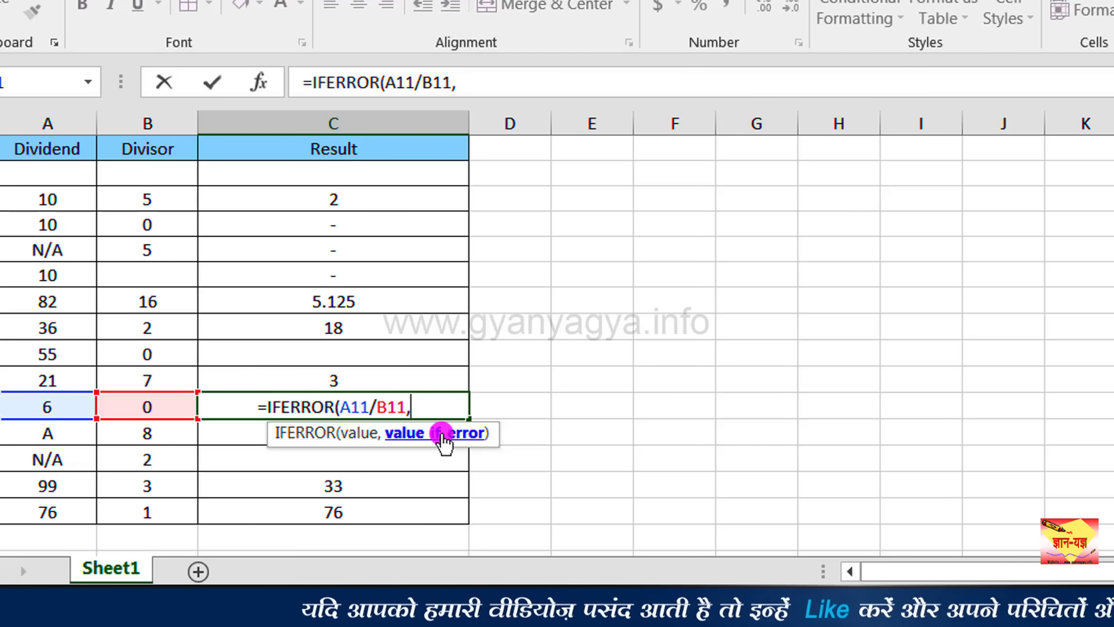
Complete C11's formula with "division not possible" as the error text and fill it down through C15
text(")
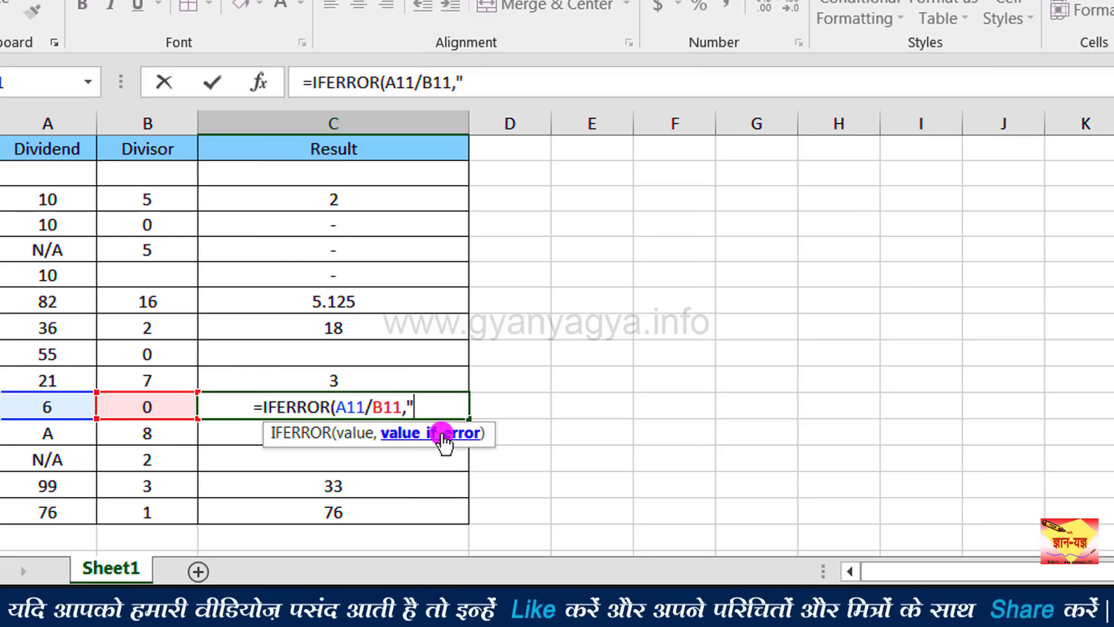
text(divi)
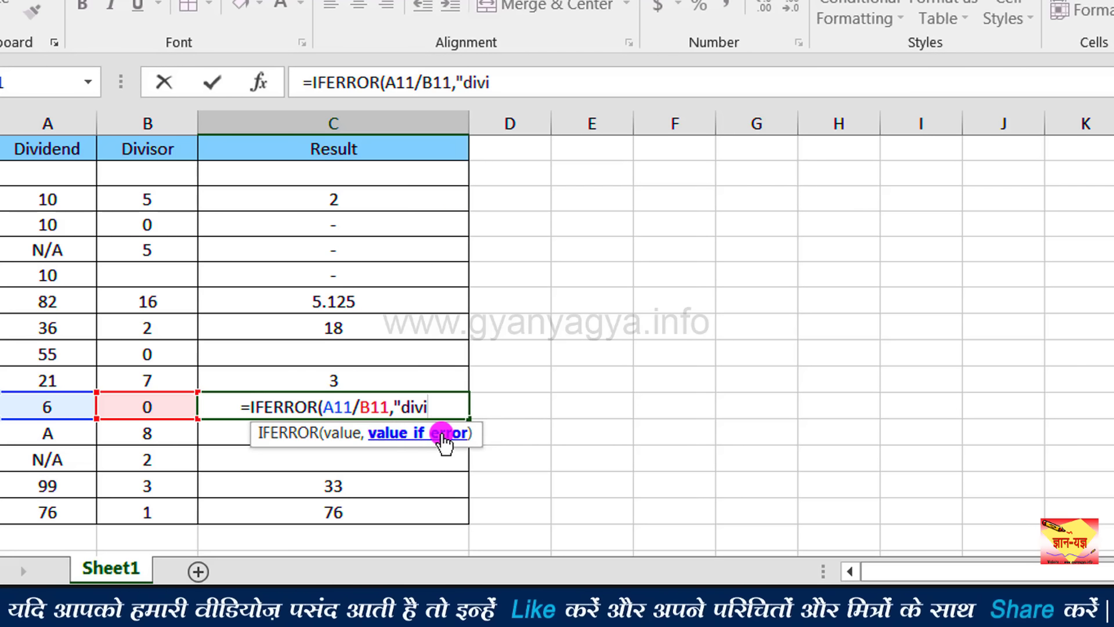
text(sion n)
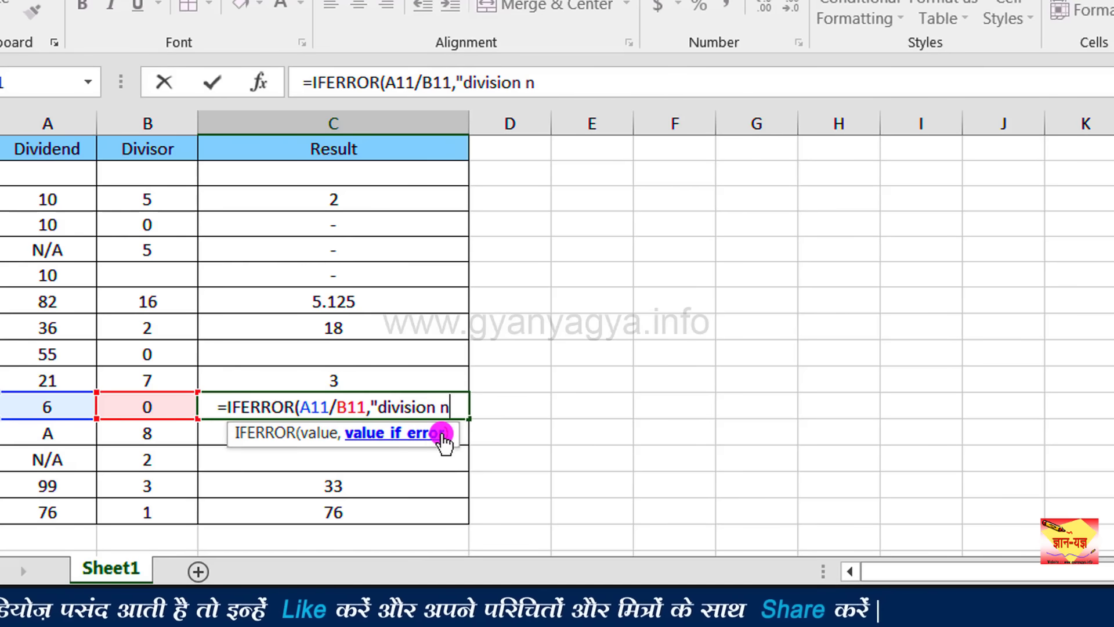
text(ot po)
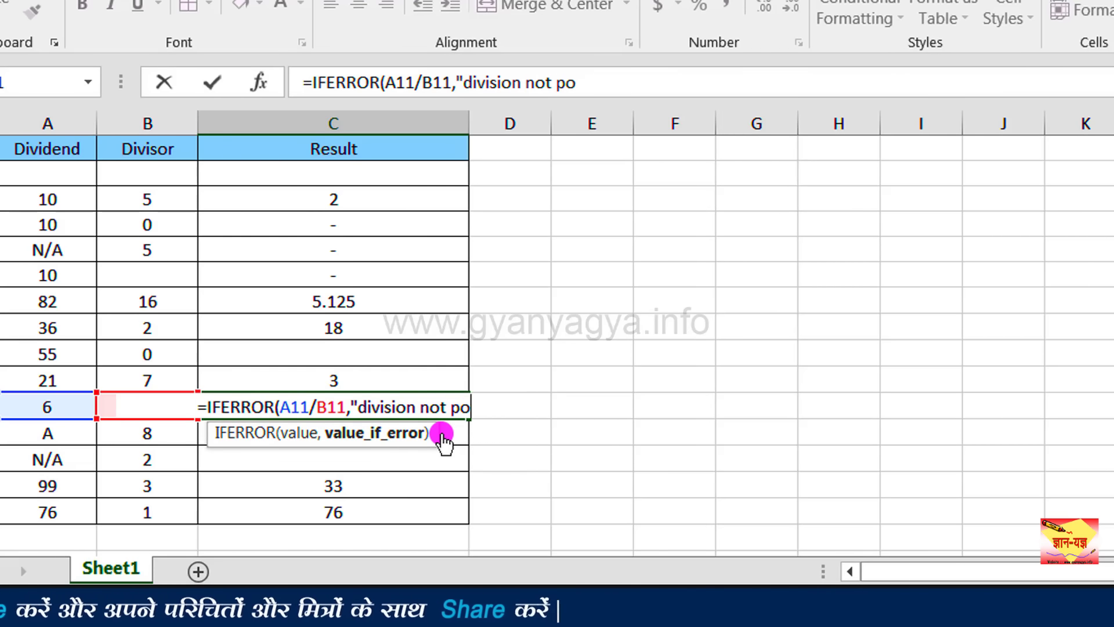
text(ssibl)
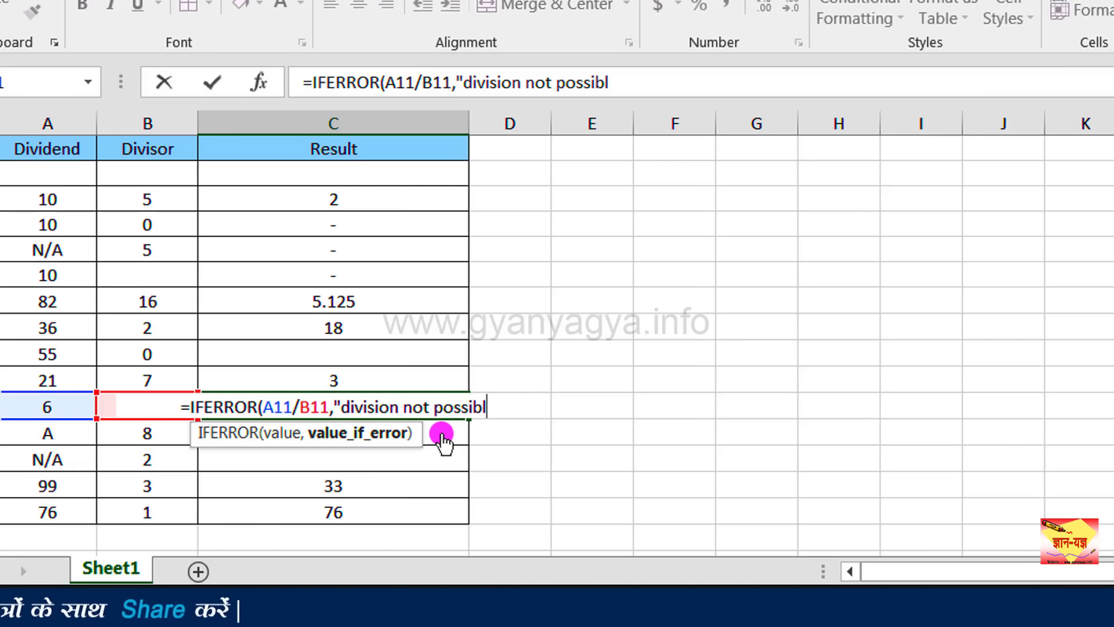
text(e)
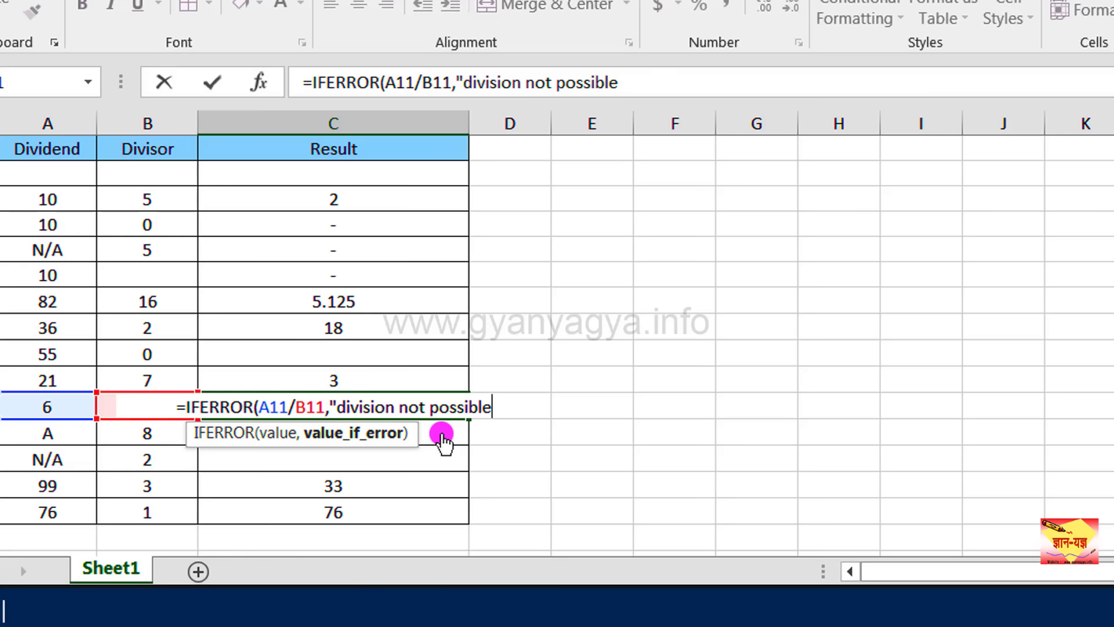
text(")
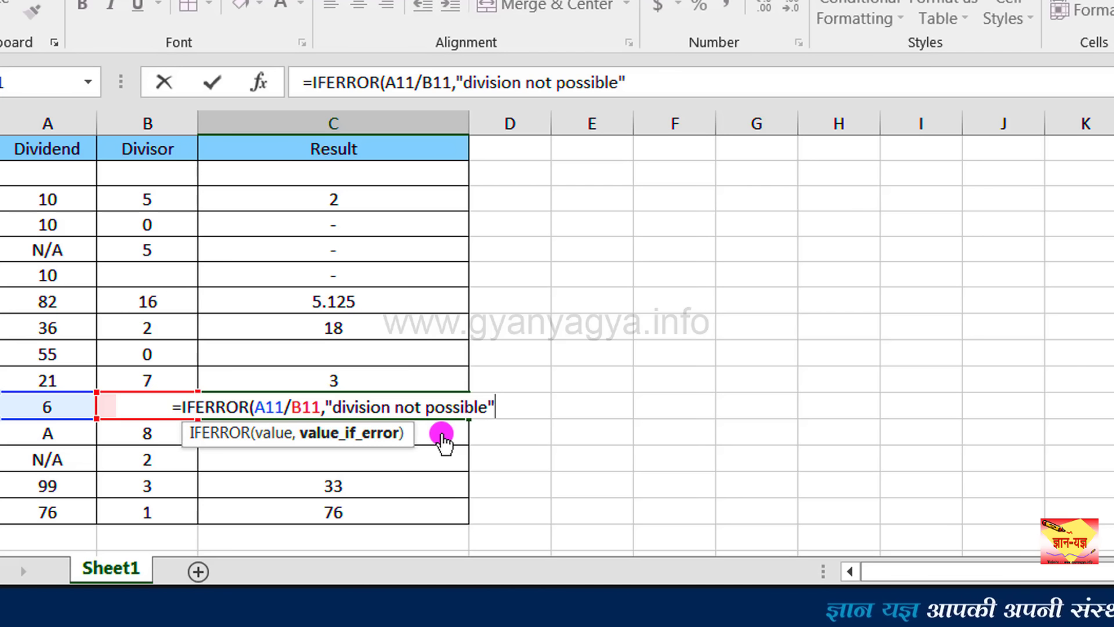
text())
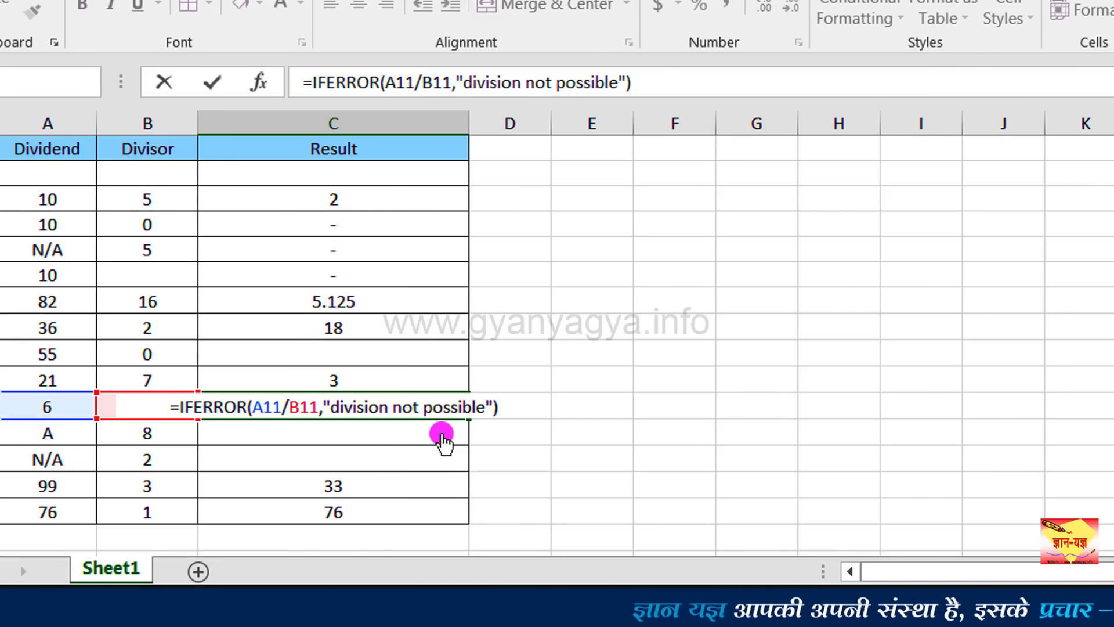
key(Return)
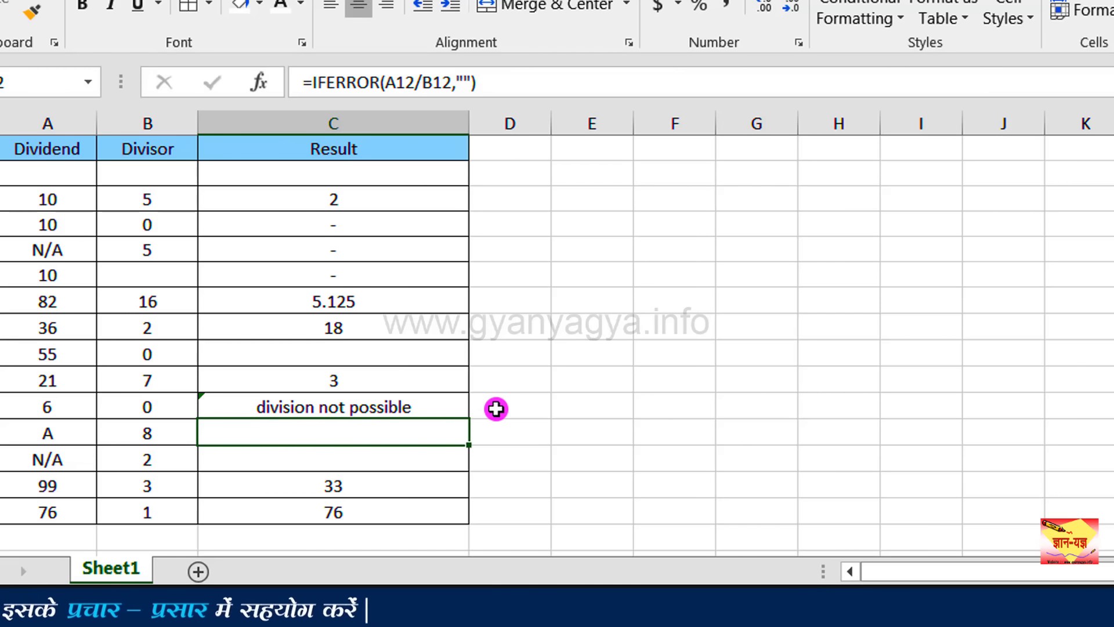
click(446, 400)
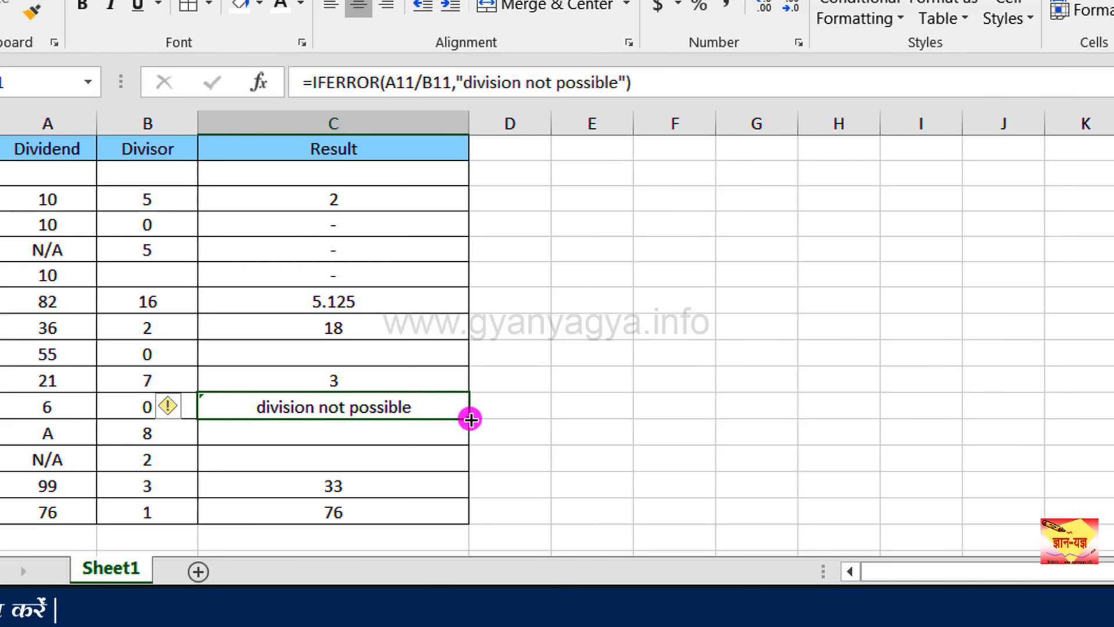
drag(467, 418, 464, 514)
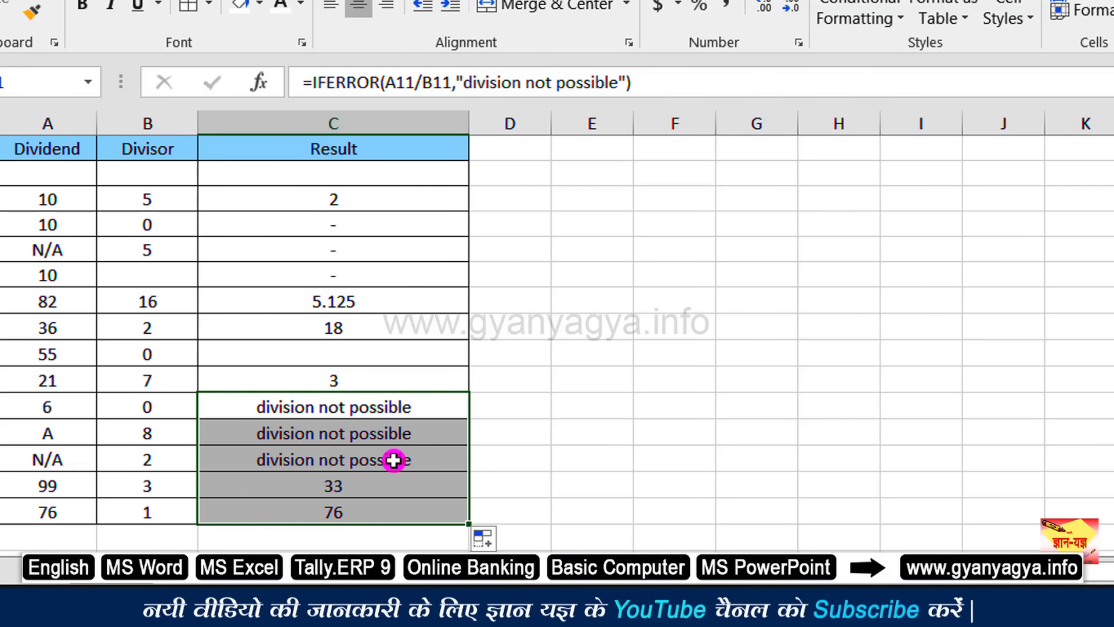
Check the formula in C5 and replace the N/A dividend in A5 with 55
click(320, 250)
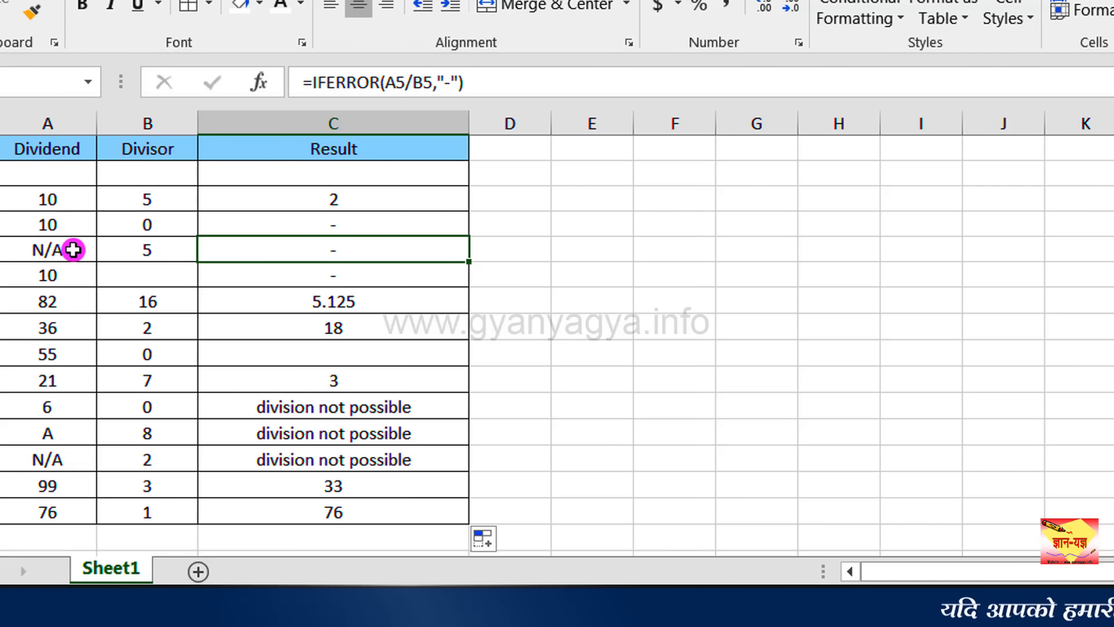
click(72, 249)
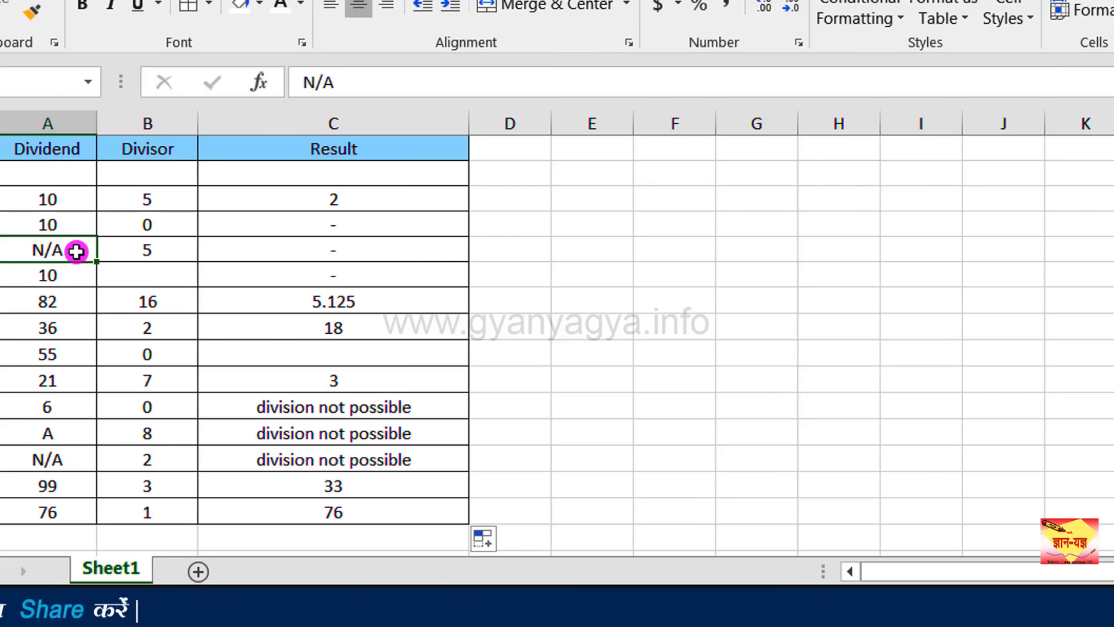
text(55)
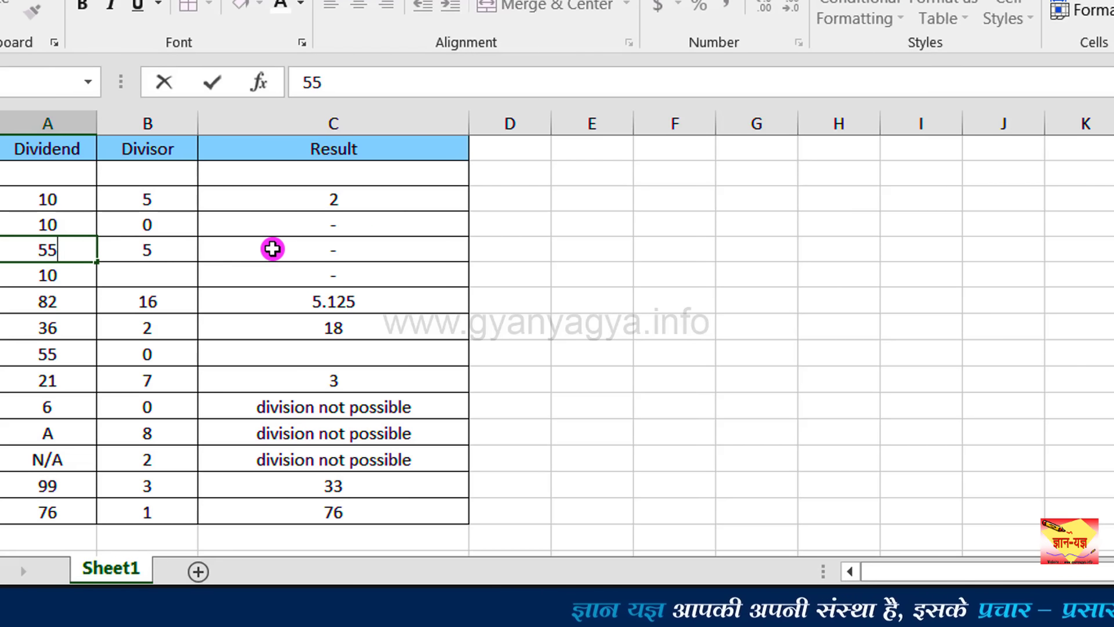
key(Return)
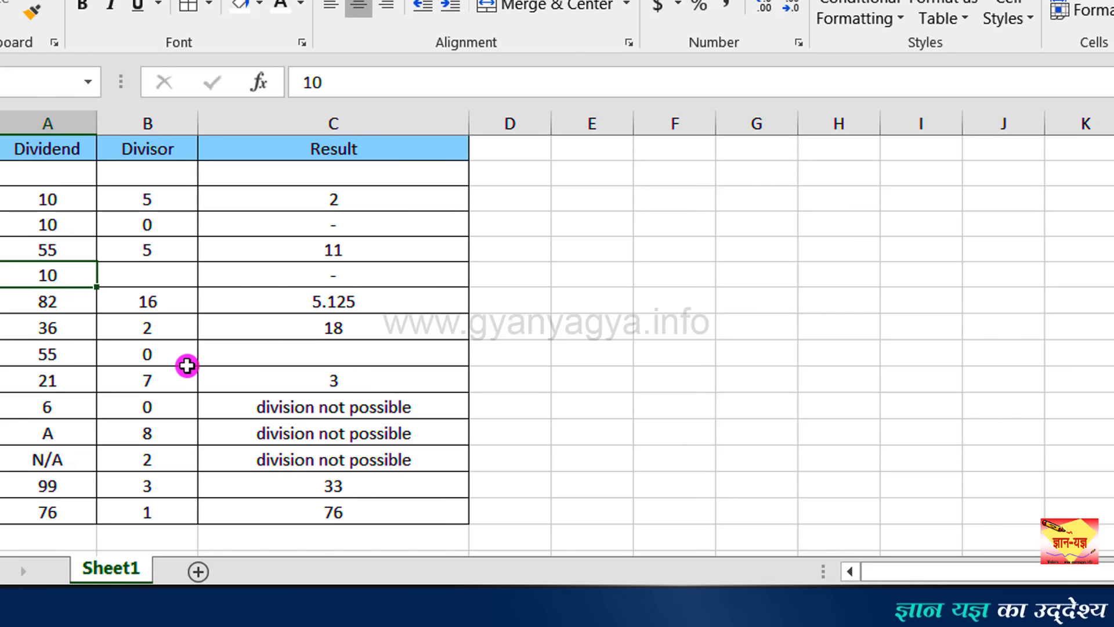
Test the IFERROR formulas with changed data: set the divisor in B9 to 3 and the dividend in A12 to 56
click(176, 357)
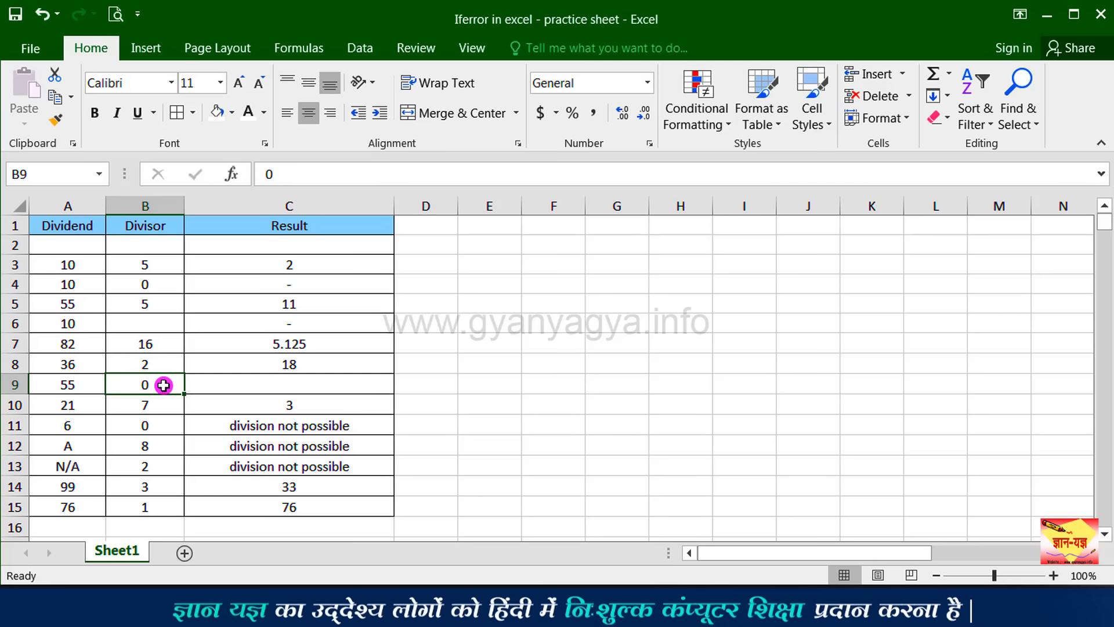
text(3)
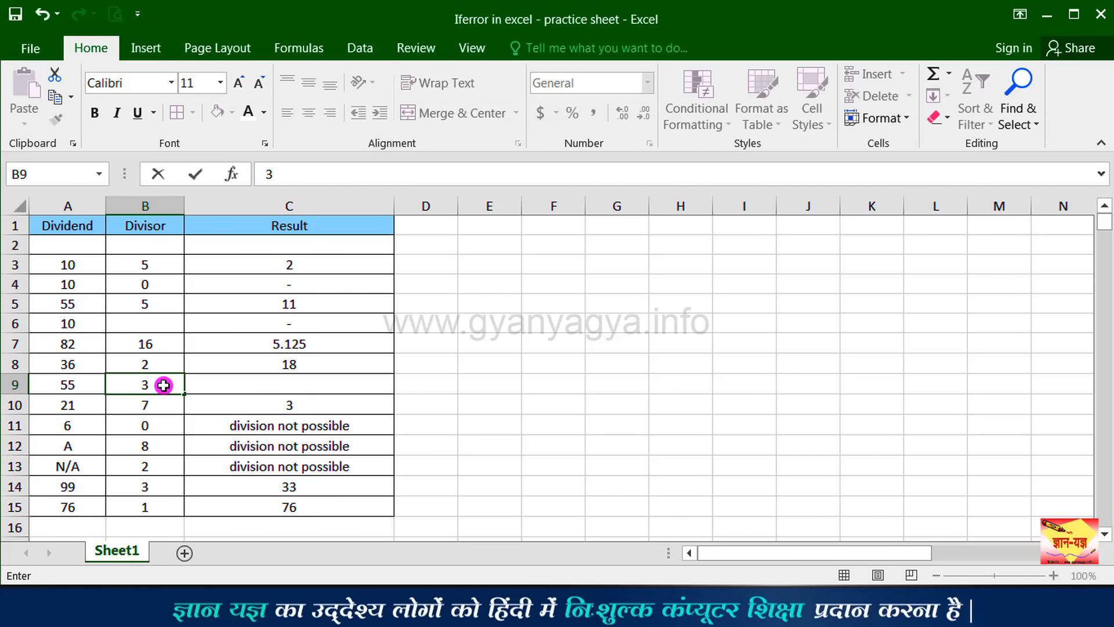
key(Return)
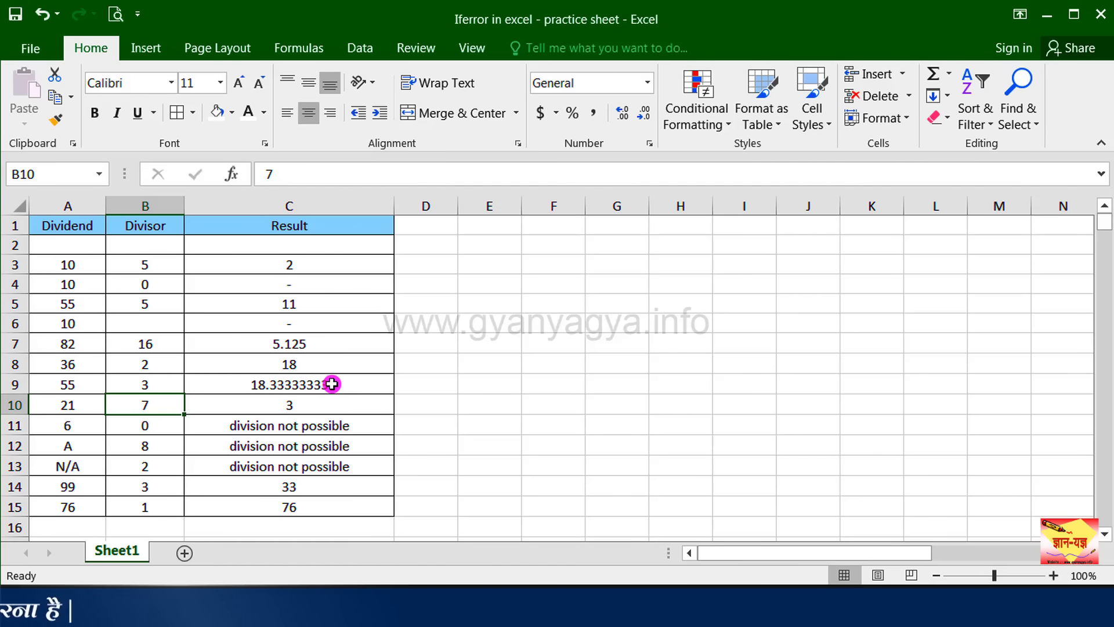
click(91, 446)
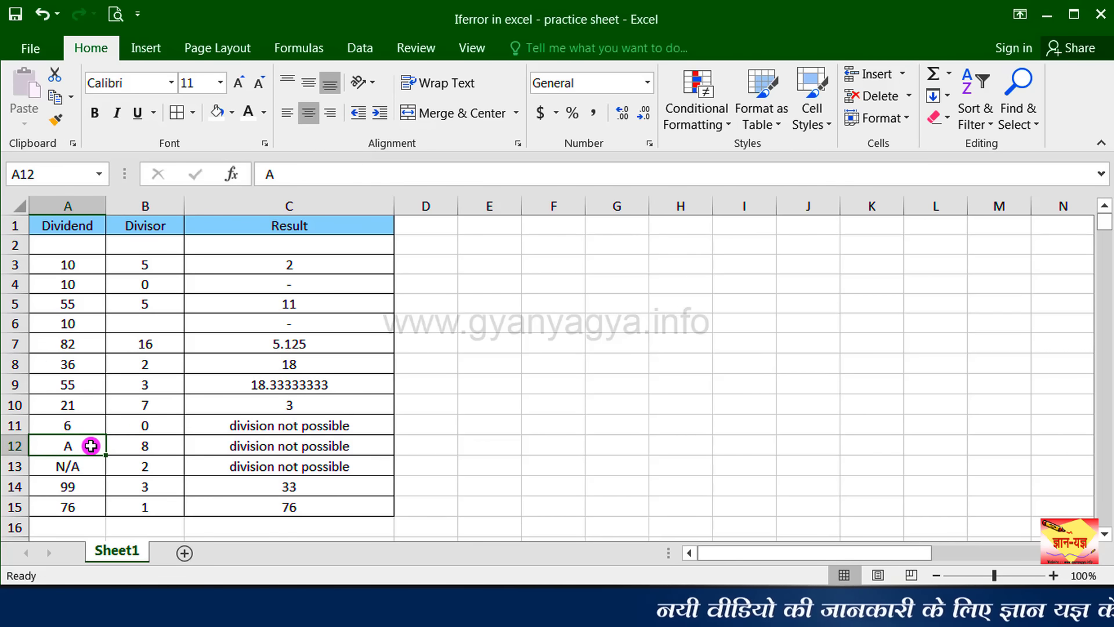
text(56)
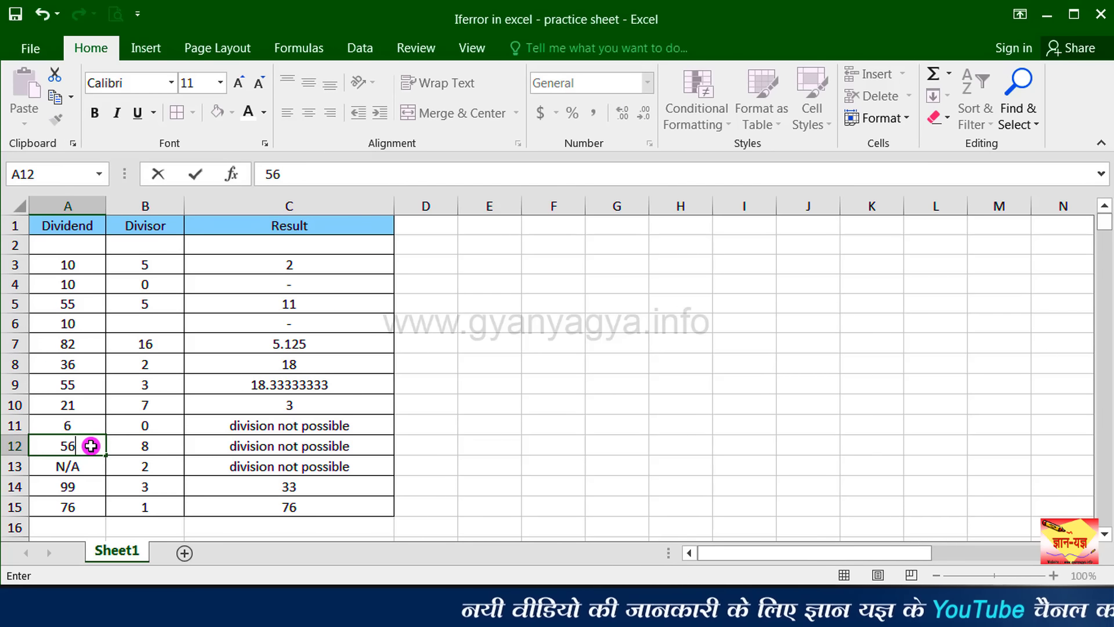
key(Return)
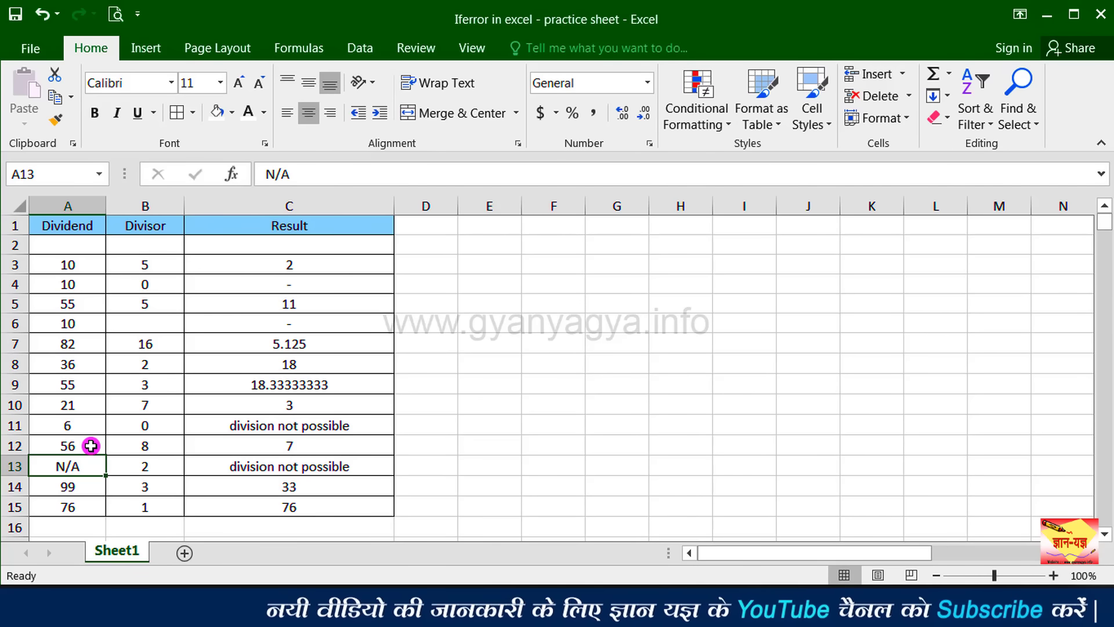